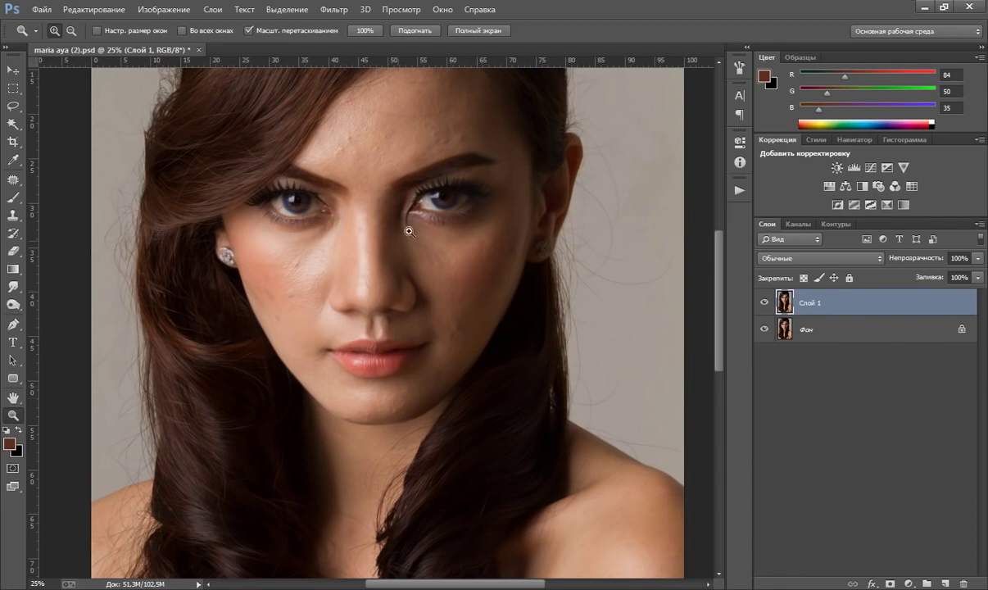
# - Run the Retouch Professional (RUS) 'Разглаживание кожи (Сред.)' action to add a masked Skin Soften (Medium) layer
pyautogui.scroll(2, 413, 156)
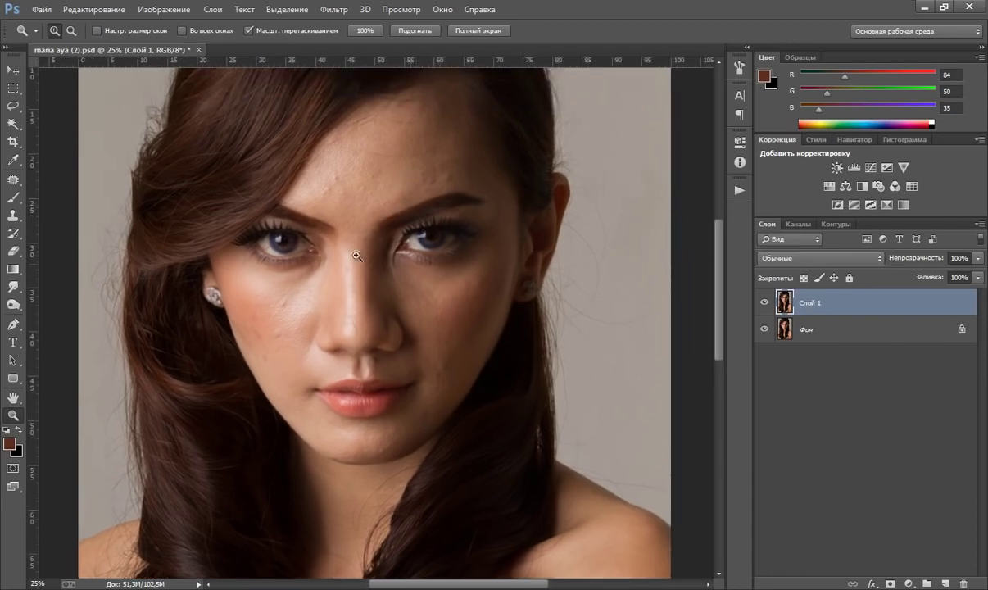
pyautogui.scroll(-2, 386, 280)
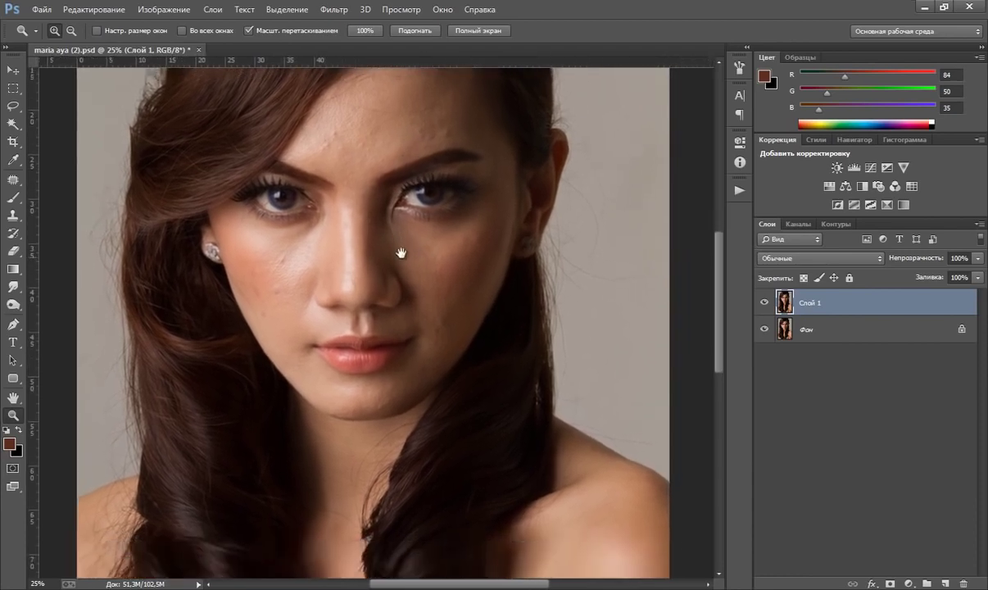
pyautogui.scroll(-1, 444, 408)
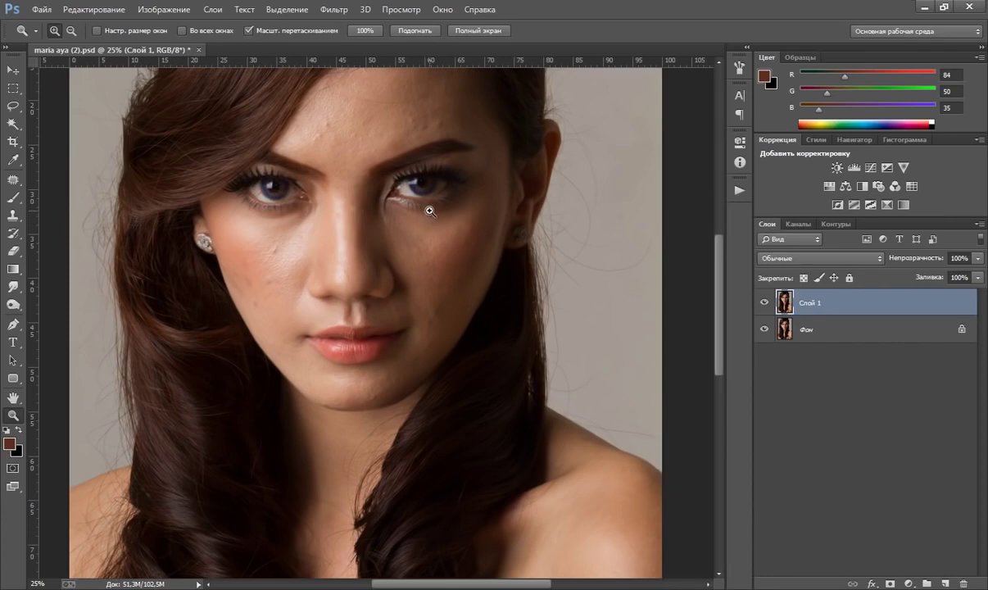
pyautogui.click(740, 190)
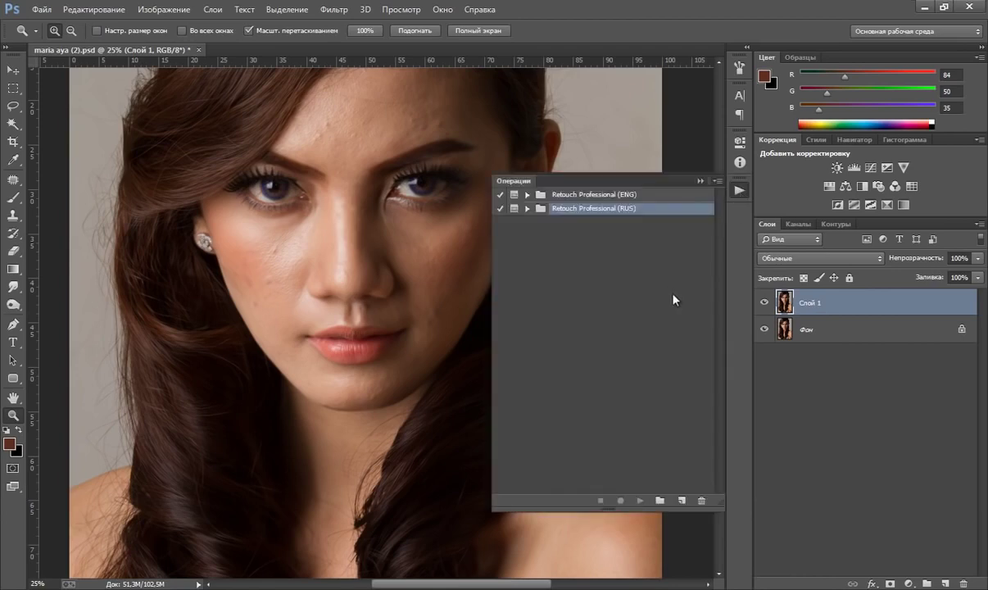
pyautogui.click(527, 209)
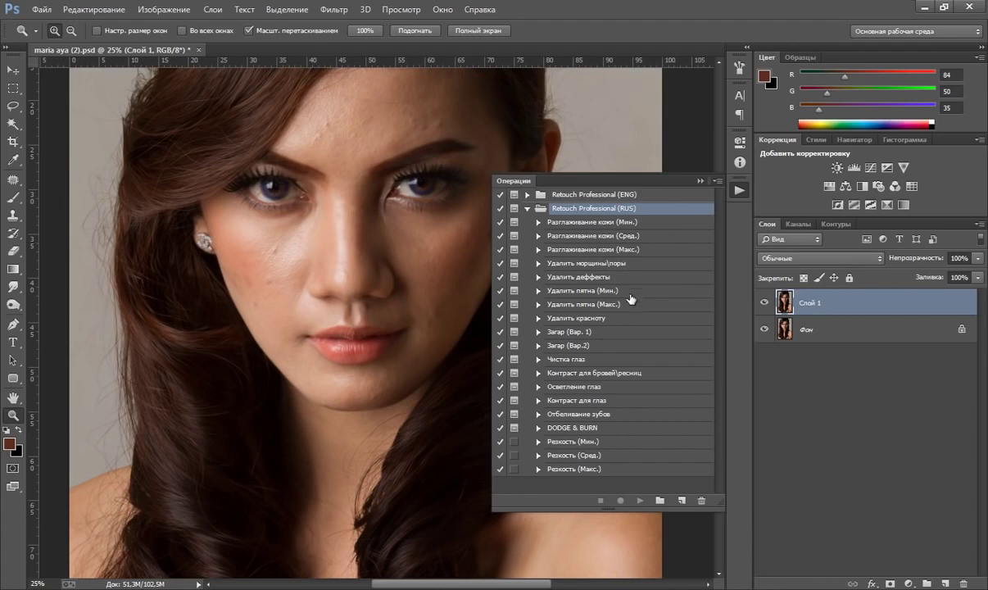
pyautogui.click(596, 236)
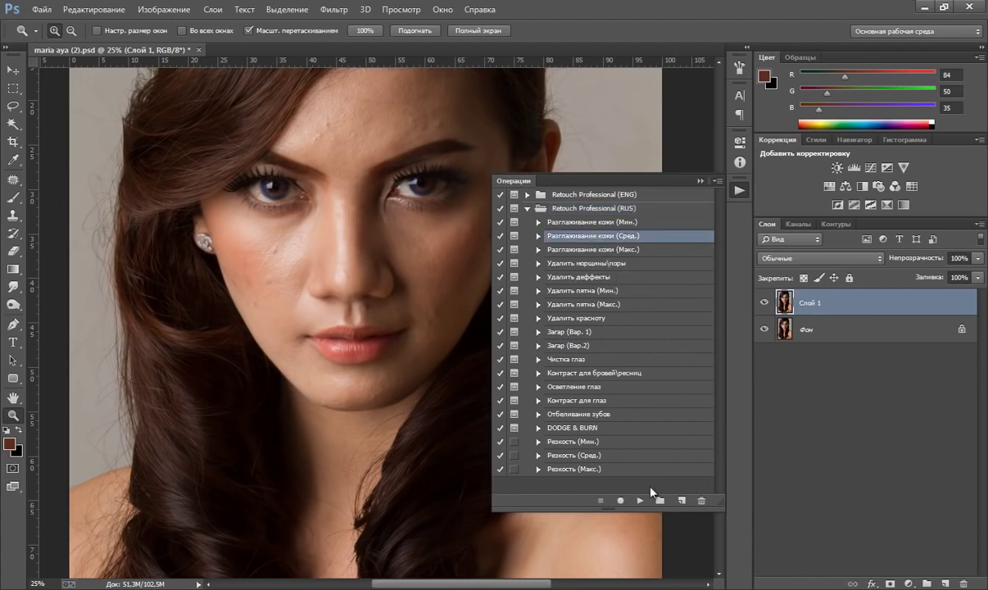
pyautogui.click(639, 499)
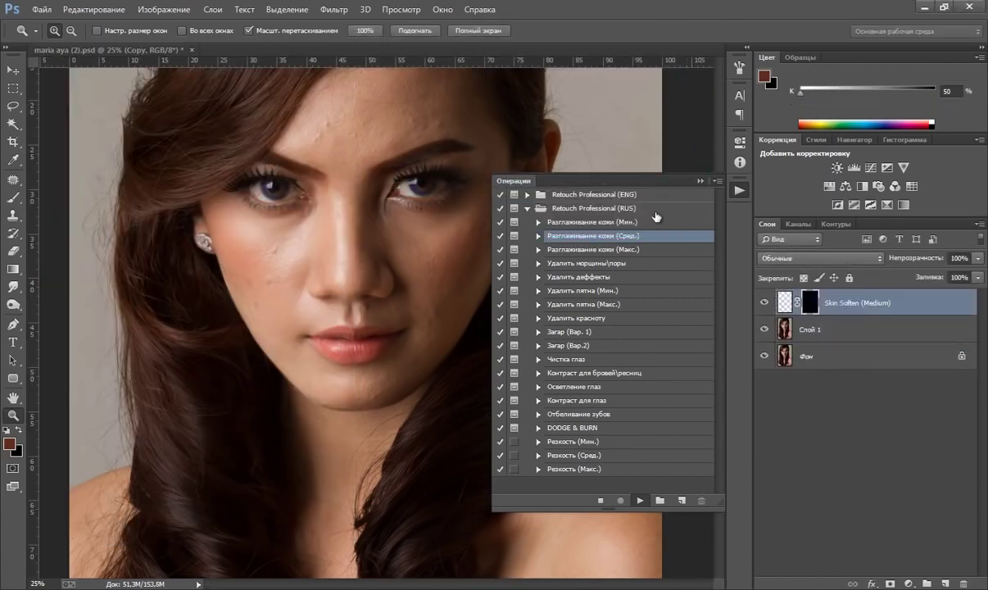
# - Dismiss the action message and paint smoothing over the forehead, cheeks, chin and upper lip
pyautogui.click(492, 235)
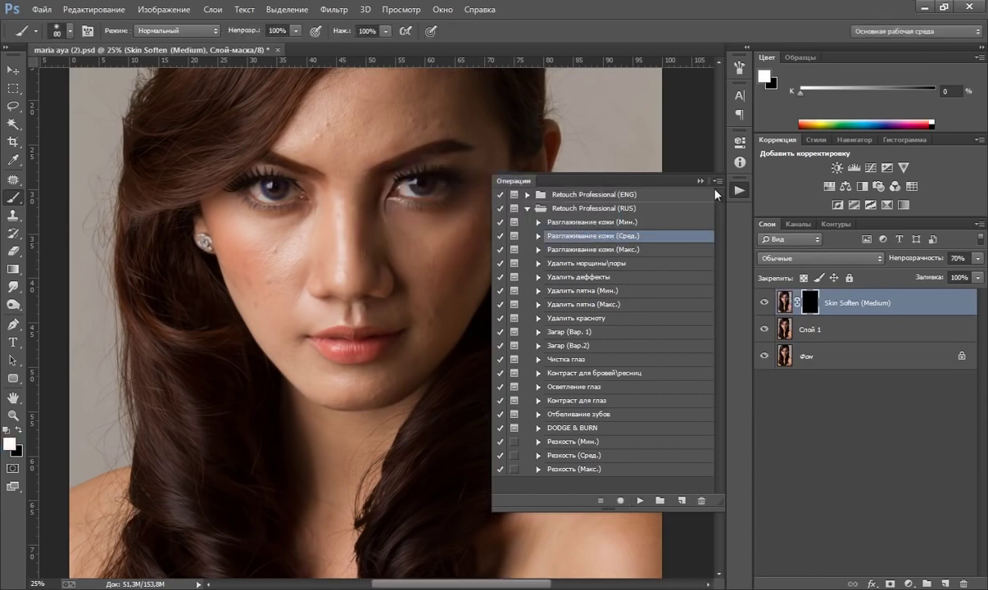
pyautogui.click(699, 180)
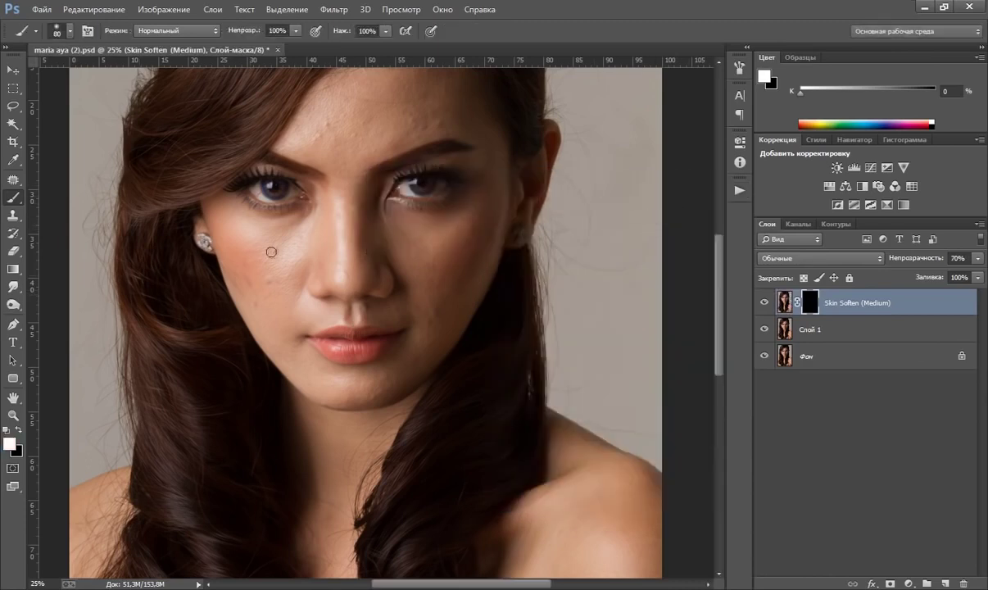
pyautogui.press(']')
pyautogui.press(']')
pyautogui.press(']')
pyautogui.moveTo(306, 180)
pyautogui.mouseDown()
pyautogui.moveTo(323, 208)
pyautogui.moveTo(315, 215)
pyautogui.mouseUp()
pyautogui.hotkey('ctrl', 'r')
pyautogui.press(']')
pyautogui.press(']')
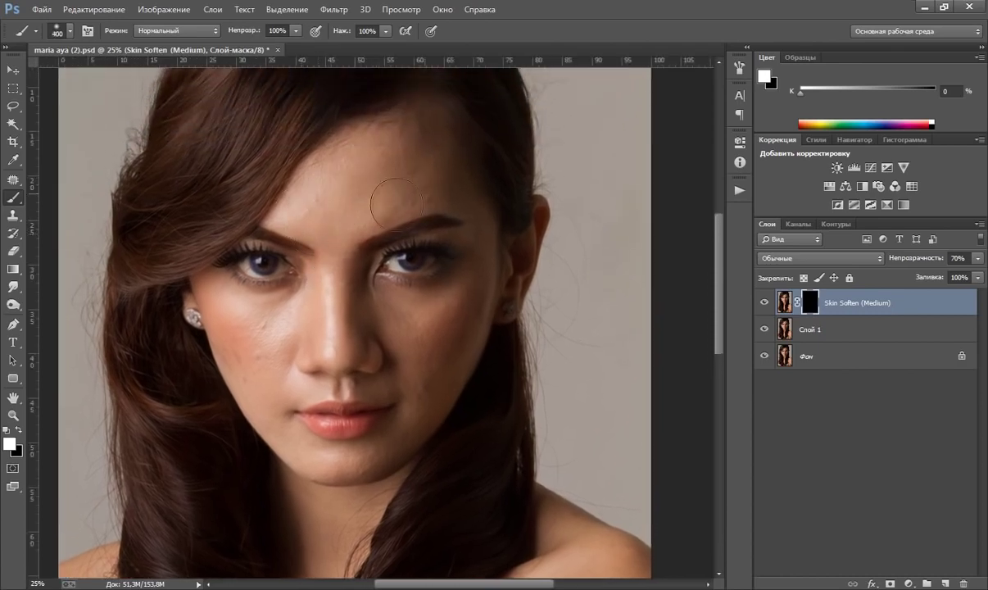
pyautogui.moveTo(399, 310)
pyautogui.mouseDown()
pyautogui.moveTo(416, 409)
pyautogui.moveTo(253, 324)
pyautogui.moveTo(326, 320)
pyautogui.mouseUp()
pyautogui.press('[')
pyautogui.press('[')
pyautogui.moveTo(370, 389); pyautogui.dragTo(268, 312)
pyautogui.press('[')
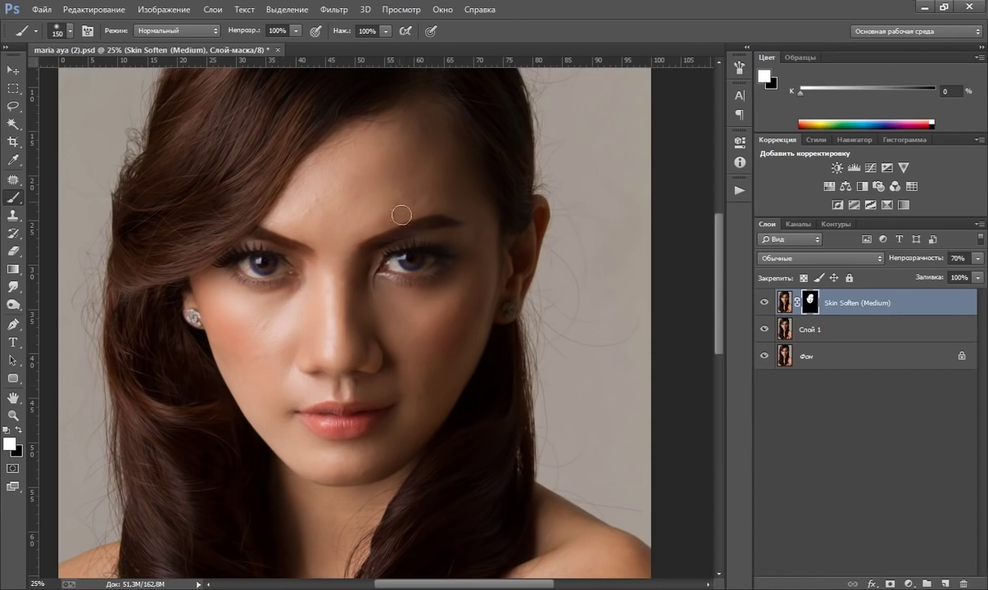
# - Extend the smoothing mask over the neck and both shoulders with a larger brush
pyautogui.moveTo(332, 468)
pyautogui.mouseDown()
pyautogui.moveTo(325, 348)
pyautogui.moveTo(276, 275)
pyautogui.mouseUp()
pyautogui.hotkey('ctrl', 'r')
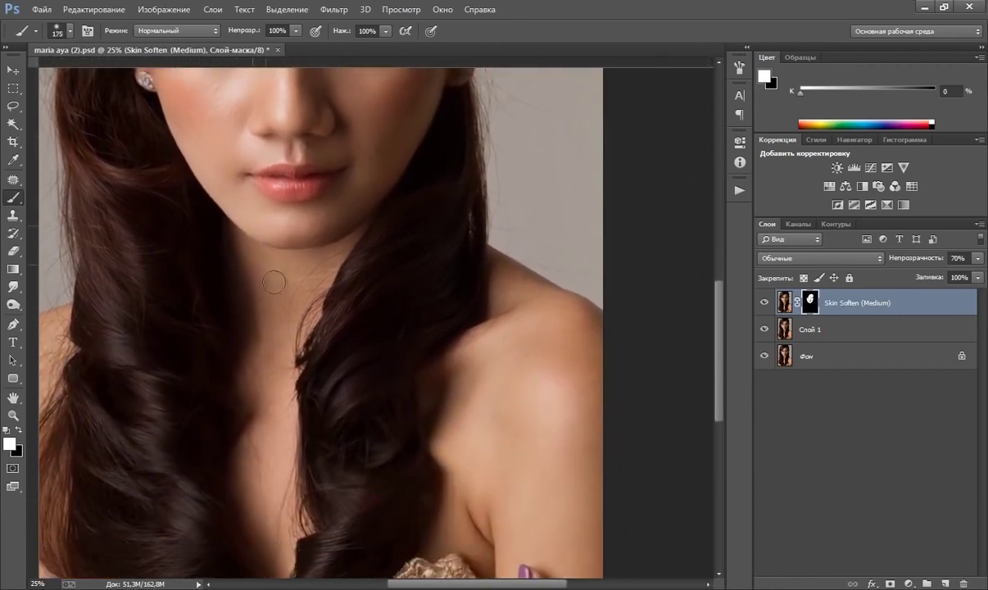
pyautogui.press(']')
pyautogui.press(']')
pyautogui.press(']')
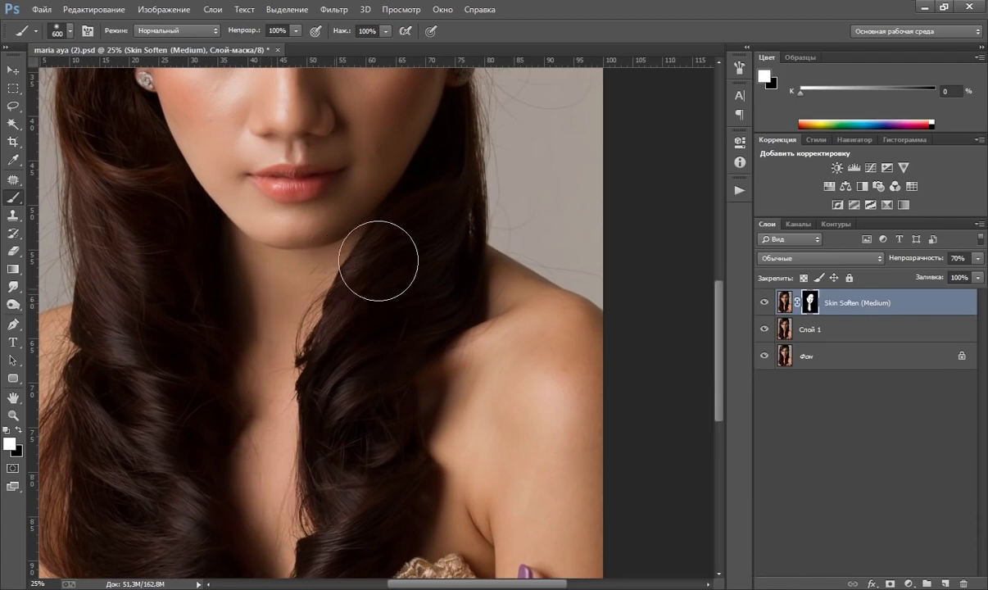
pyautogui.moveTo(363, 280); pyautogui.dragTo(232, 282)
pyautogui.press('[')
pyautogui.press('[')
pyautogui.press('[')
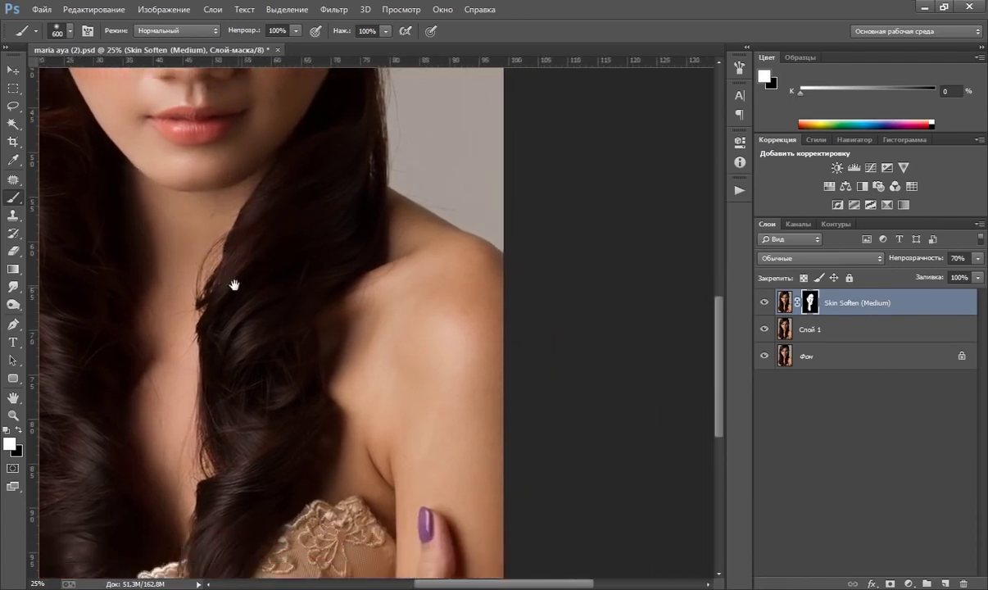
pyautogui.moveTo(378, 511)
pyautogui.mouseDown()
pyautogui.moveTo(414, 448)
pyautogui.moveTo(369, 249)
pyautogui.moveTo(315, 322)
pyautogui.moveTo(364, 222)
pyautogui.mouseUp()
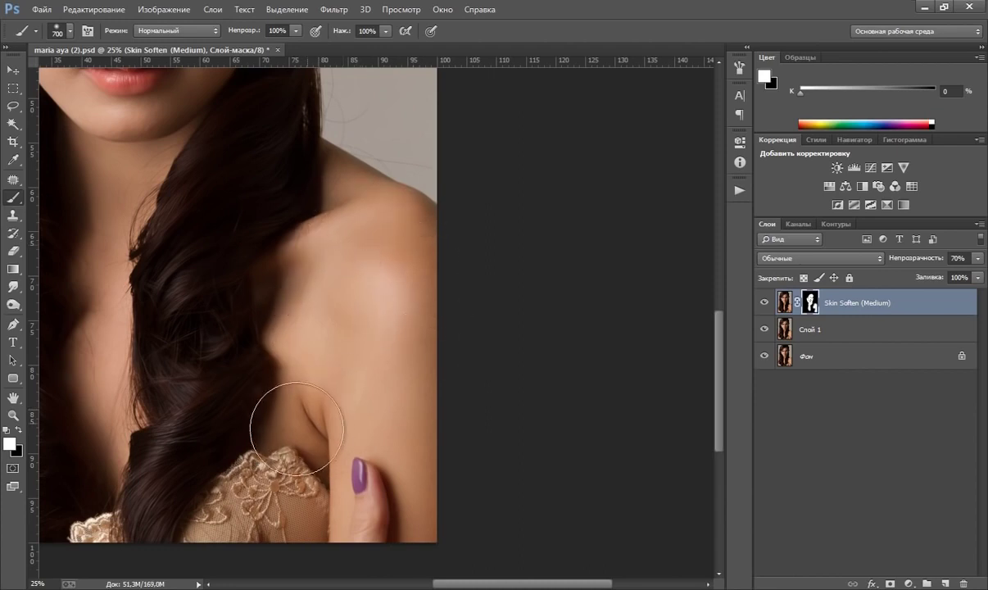
pyautogui.moveTo(236, 357)
pyautogui.mouseDown()
pyautogui.moveTo(322, 351)
pyautogui.moveTo(572, 379)
pyautogui.mouseUp()
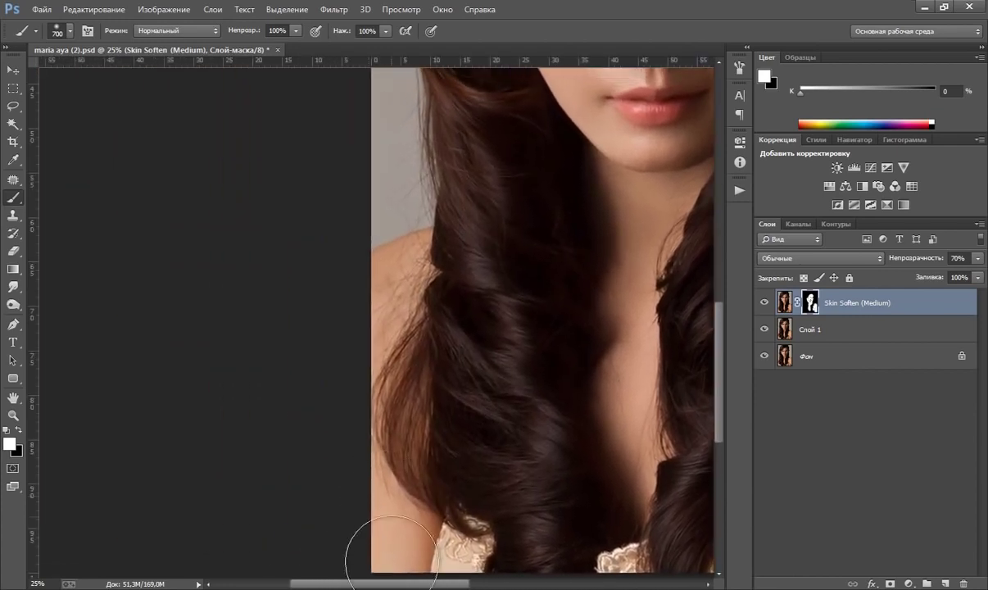
pyautogui.moveTo(590, 327)
pyautogui.mouseDown()
pyautogui.moveTo(372, 330)
pyautogui.moveTo(344, 442)
pyautogui.mouseUp()
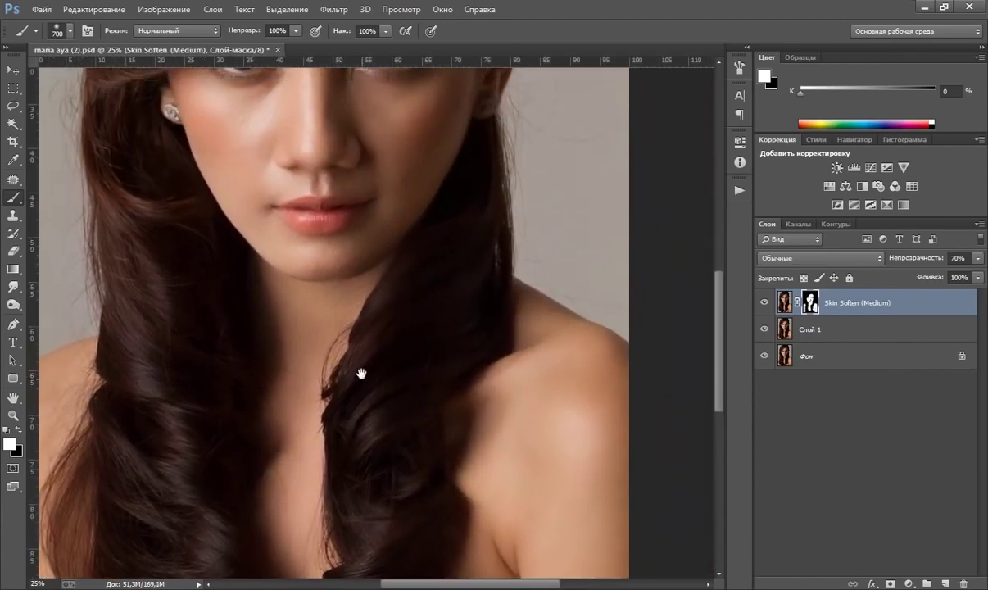
pyautogui.moveTo(417, 208); pyautogui.dragTo(408, 349)
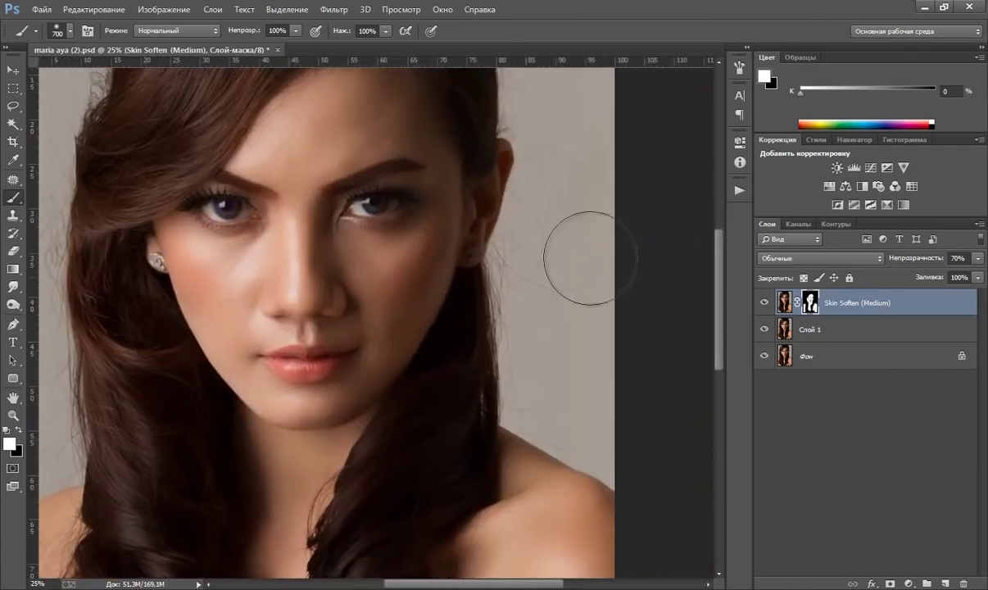
# - Toggle the Skin Soften (Medium) layer on and off to compare before and after
pyautogui.click(762, 301)
pyautogui.click(763, 303)
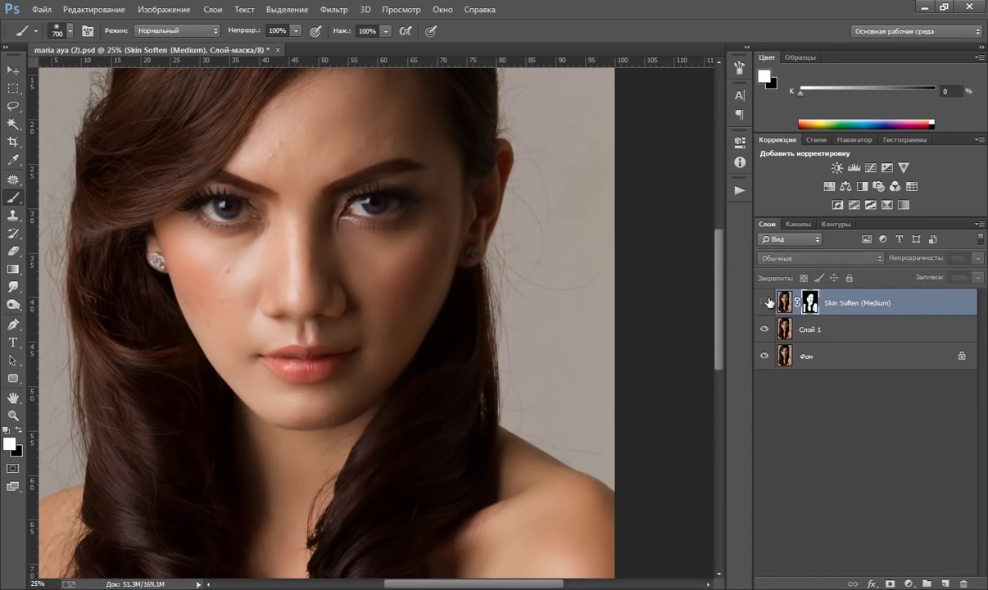
pyautogui.click(764, 304)
pyautogui.click(765, 305)
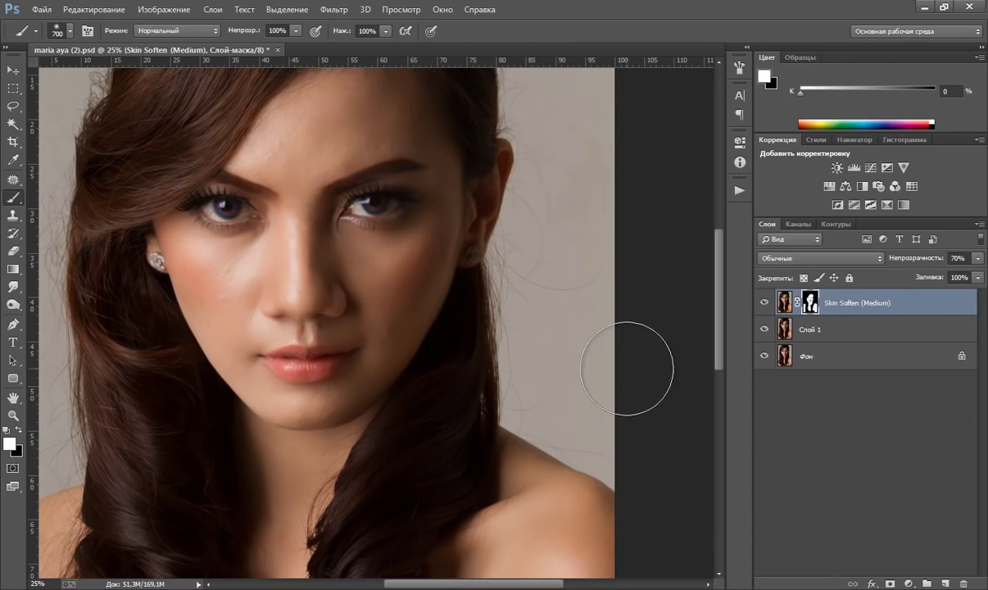
# - Hide the Фон background and select the Удалить дефекты action
pyautogui.hotkey('ctrl', '2')
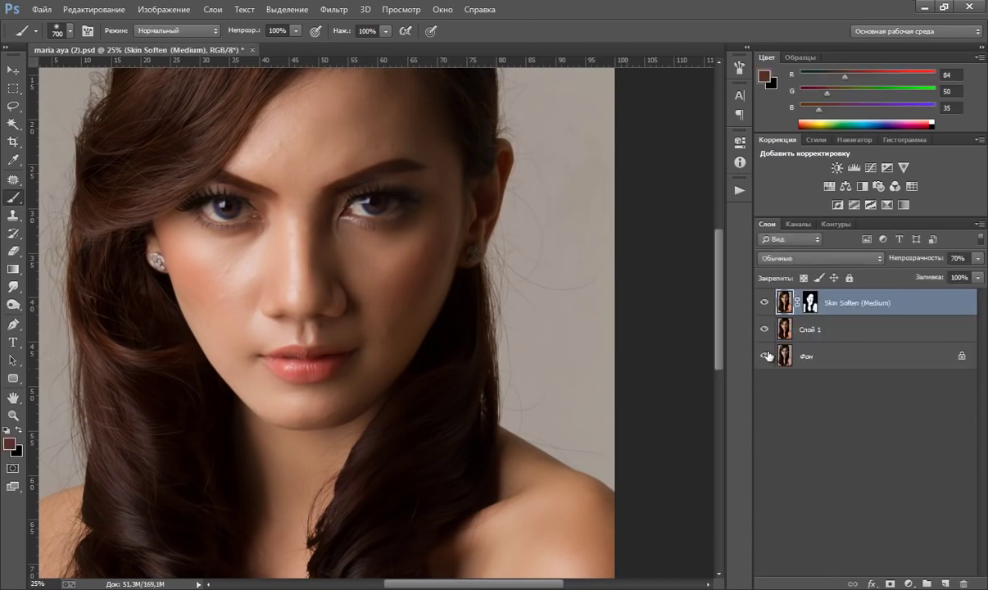
pyautogui.click(764, 357)
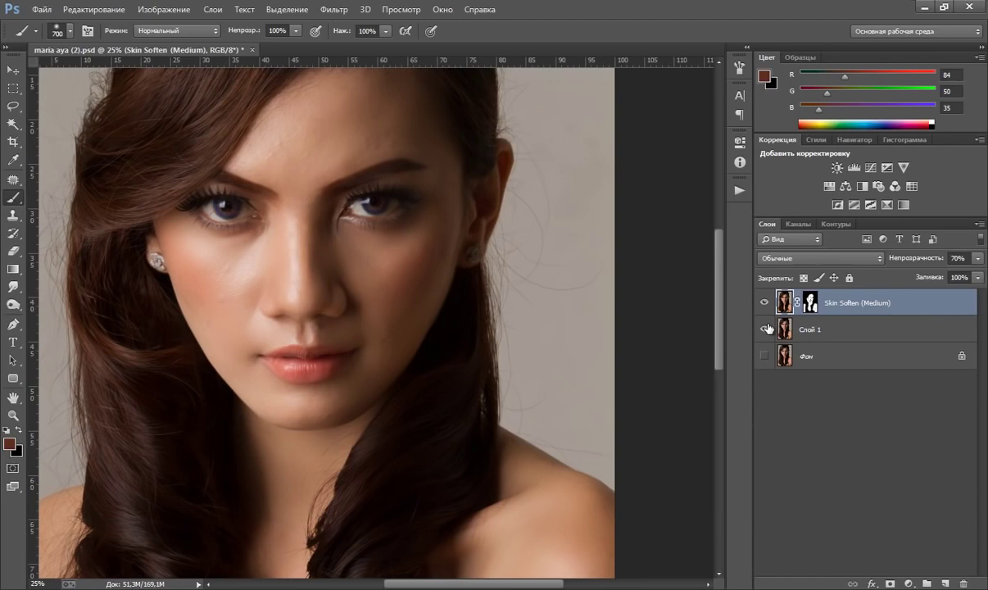
pyautogui.click(739, 191)
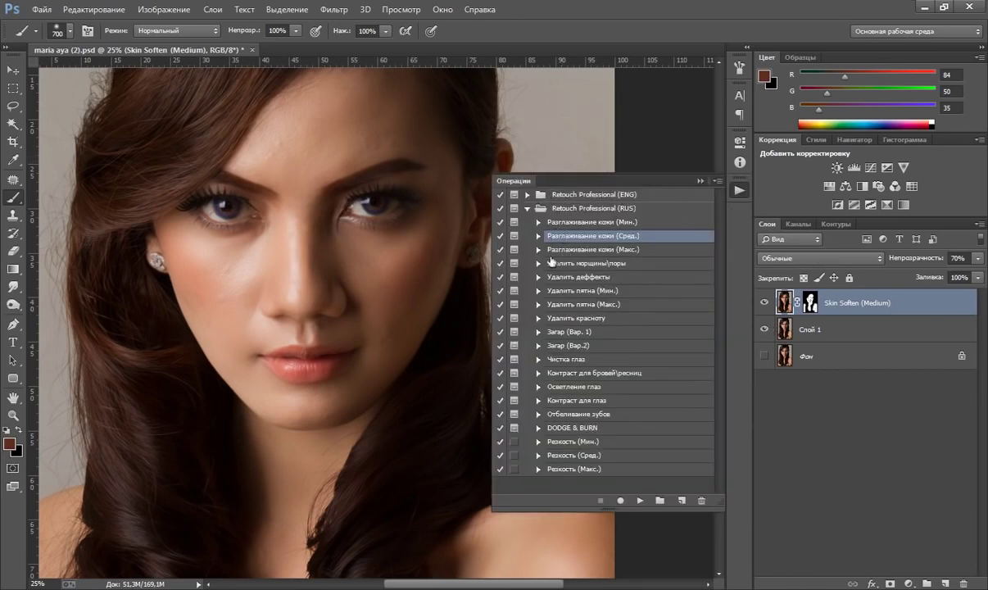
pyautogui.click(571, 277)
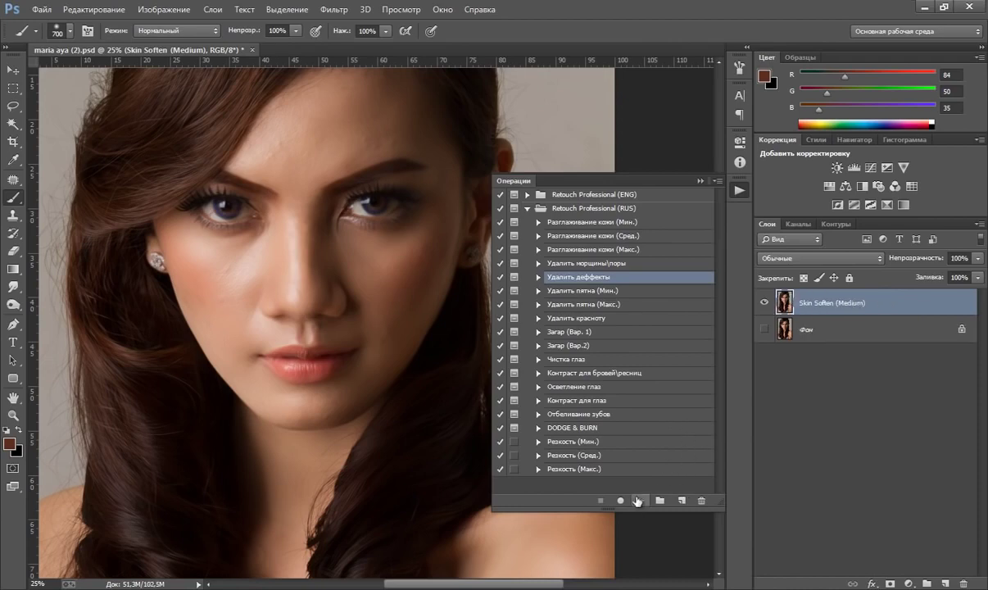
# - Run Удалить дефекты, zoom to 50% on the face and shrink the brush for fine spots
pyautogui.click(637, 500)
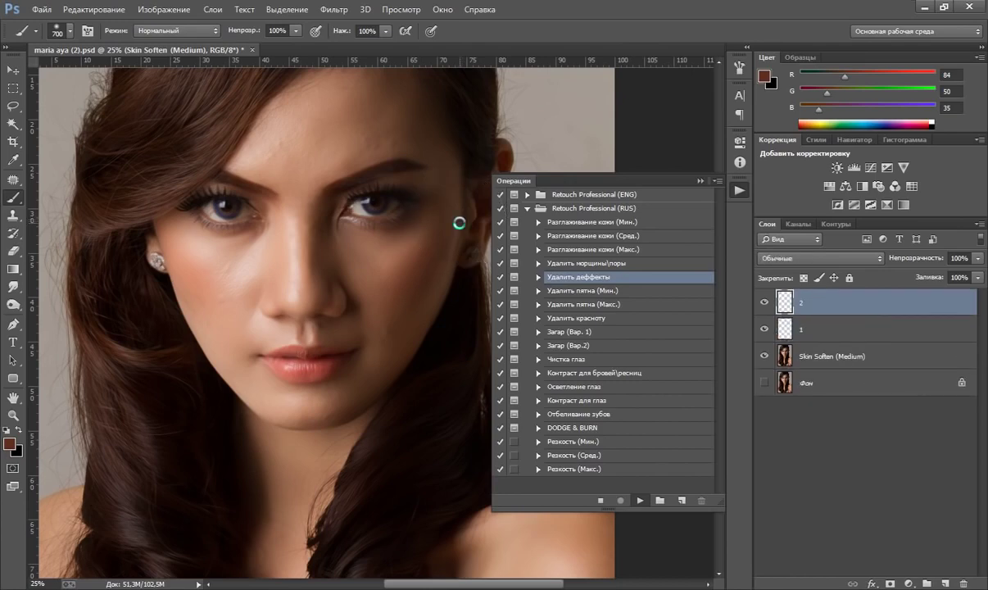
pyautogui.click(492, 233)
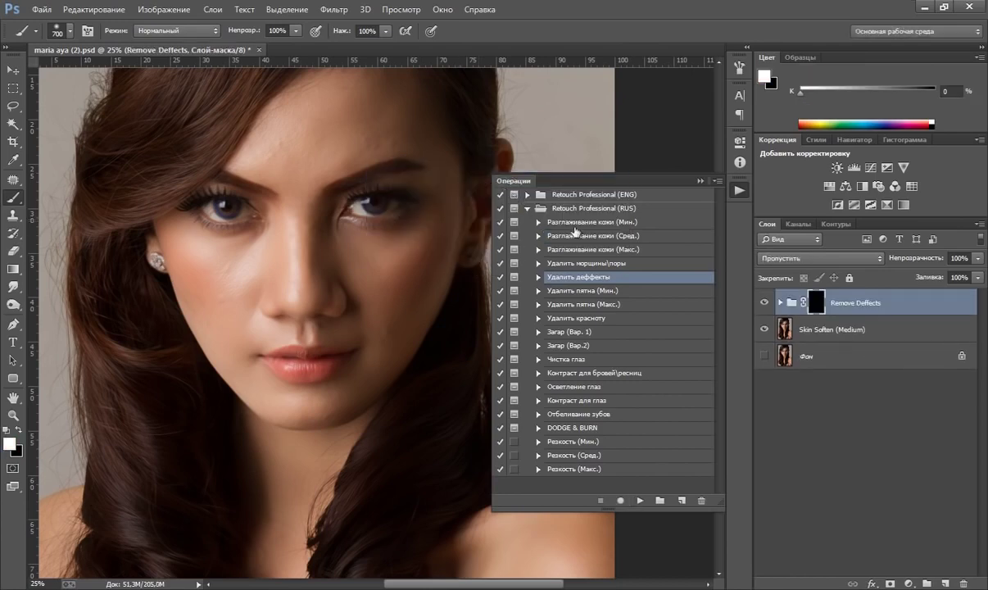
pyautogui.click(700, 180)
pyautogui.click(11, 416)
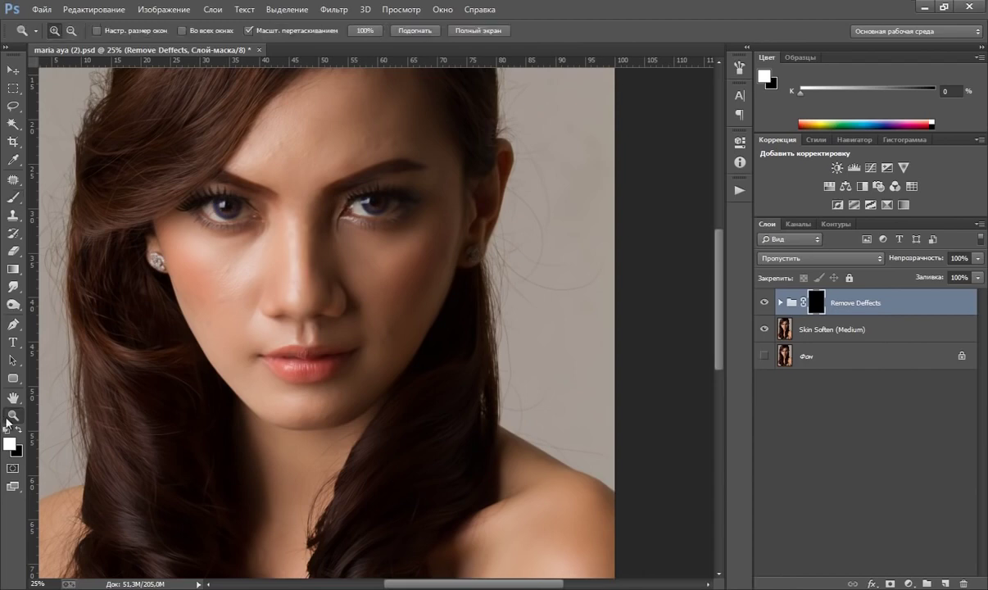
pyautogui.click(277, 253)
pyautogui.click(13, 197)
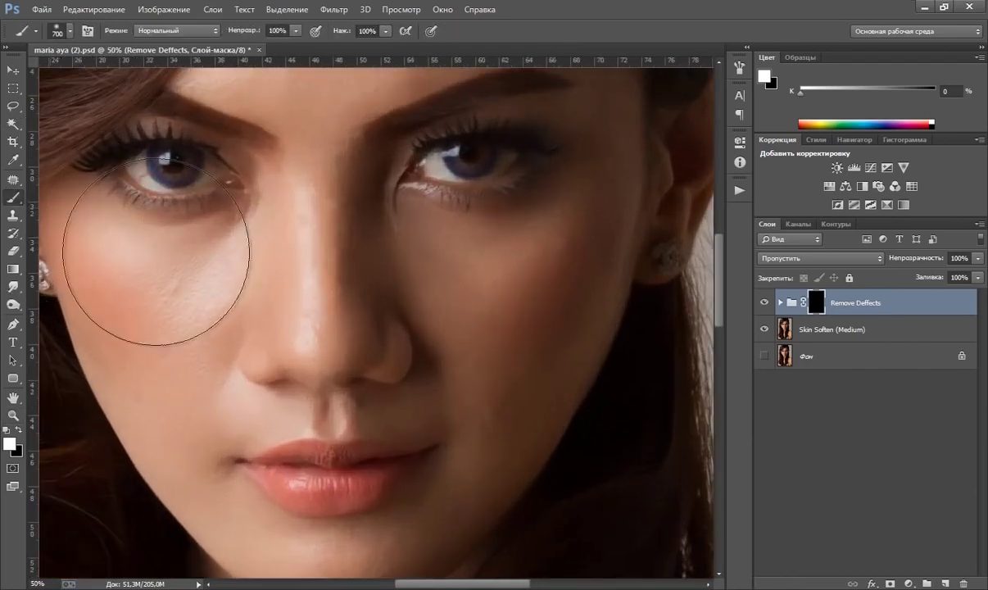
pyautogui.press('[')
pyautogui.press('[')
pyautogui.press('[')
pyautogui.press('[')
pyautogui.press('[')
pyautogui.press('[')
pyautogui.press('[')
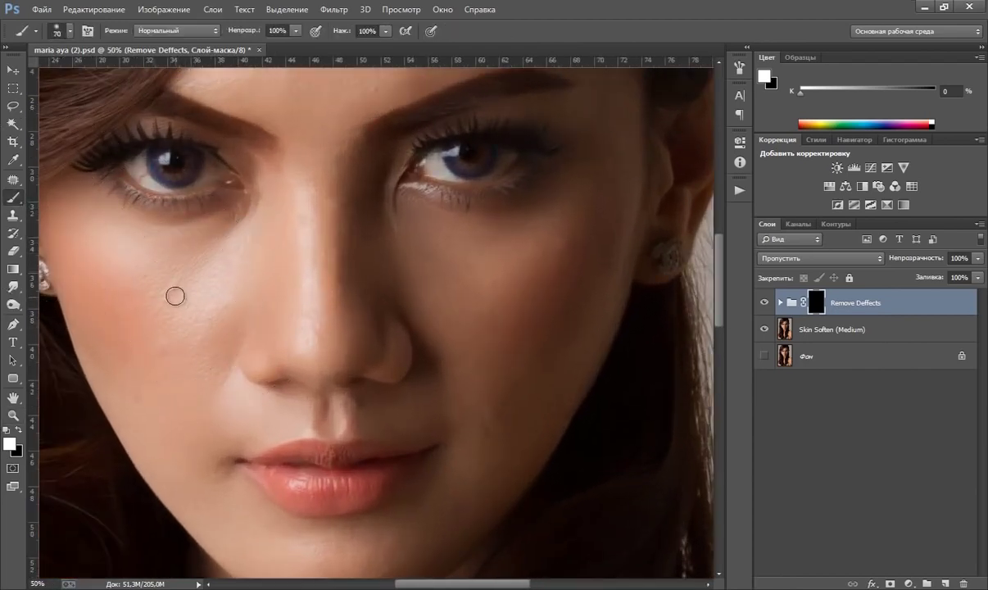
pyautogui.press('[')
# - Paint out blemishes on the Remove Deffects mask around the nose, forehead, chin and cheeks
pyautogui.click(163, 363)
pyautogui.moveTo(389, 106); pyautogui.dragTo(381, 192)
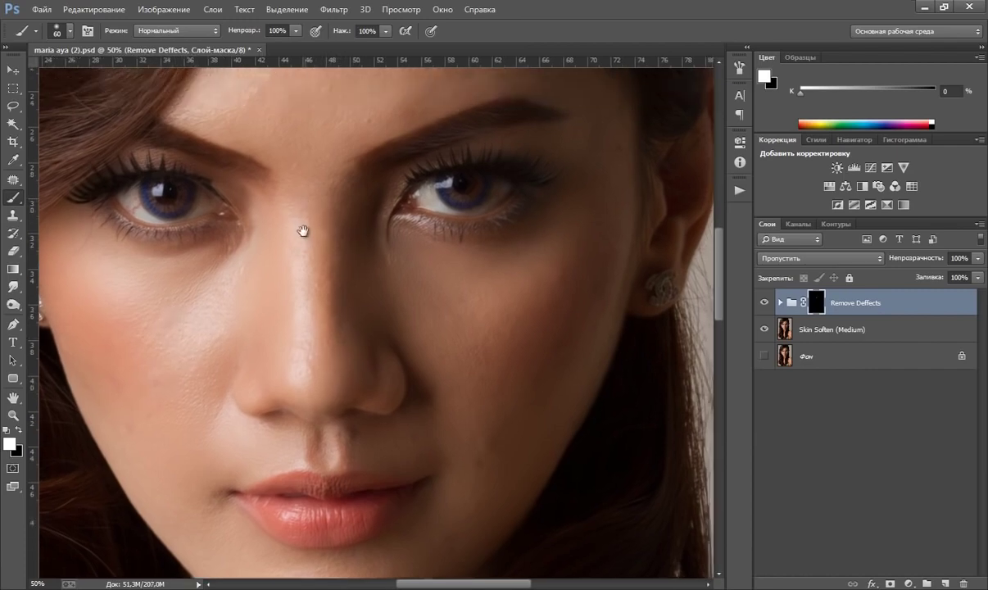
pyautogui.hotkey('ctrl', 'r')
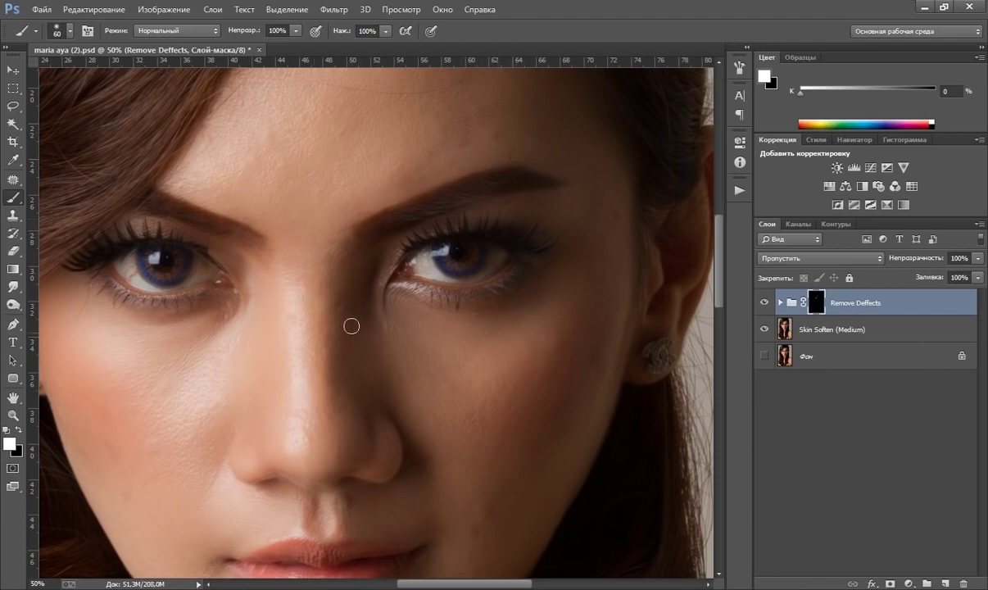
pyautogui.moveTo(318, 326); pyautogui.dragTo(276, 261)
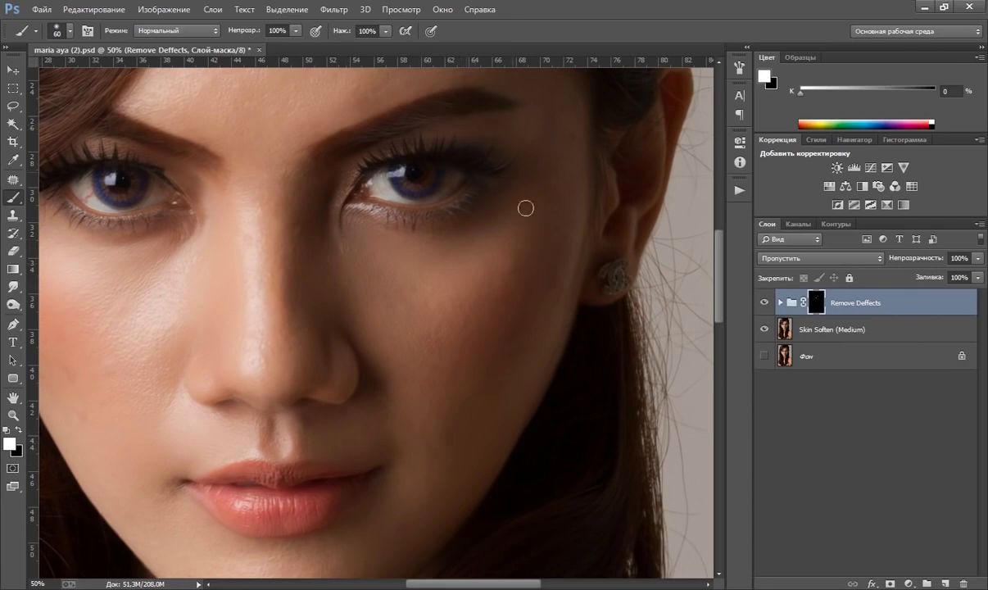
pyautogui.moveTo(483, 279); pyautogui.dragTo(503, 221)
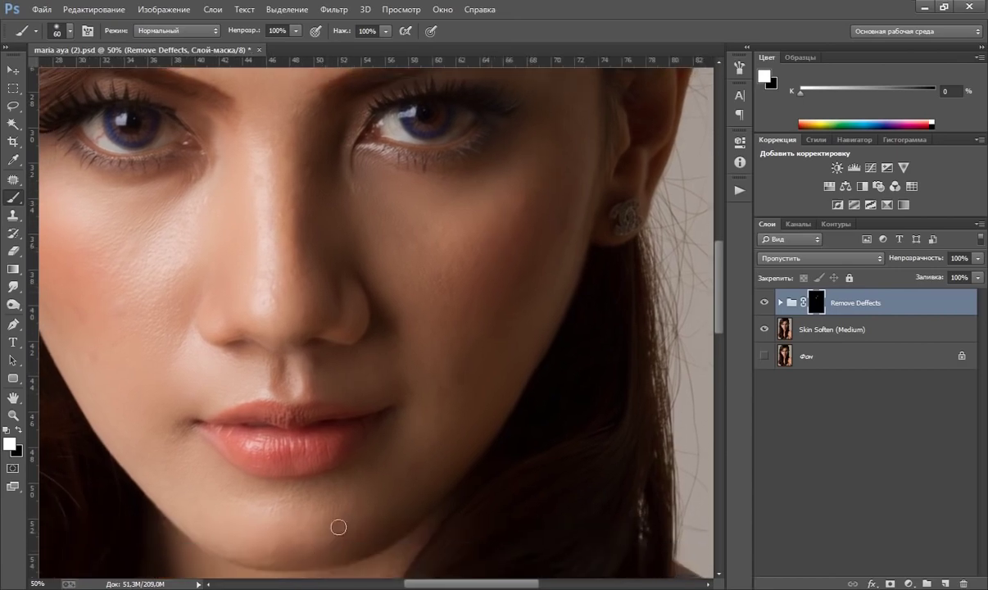
pyautogui.moveTo(163, 367); pyautogui.dragTo(234, 400)
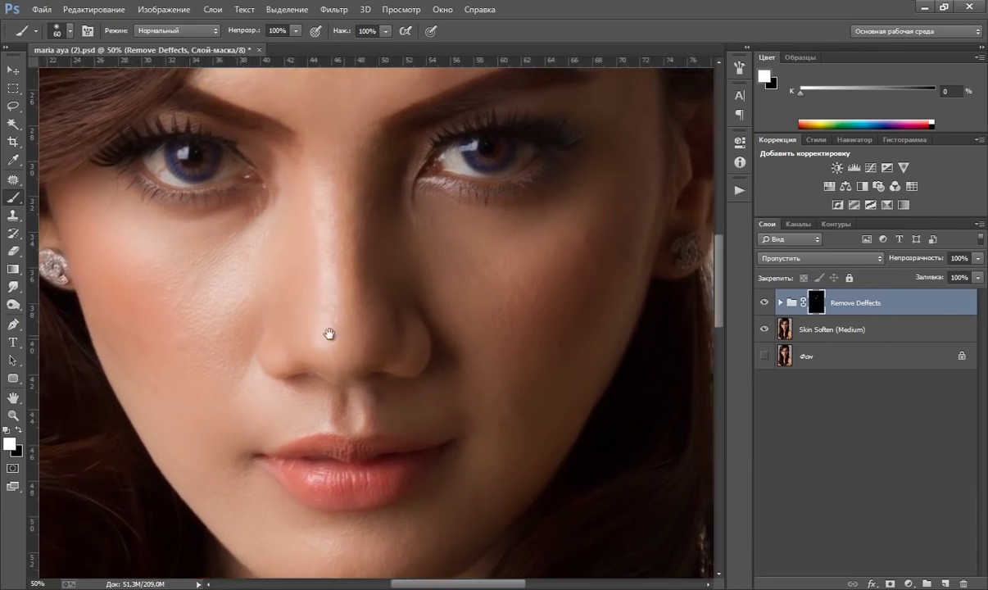
pyautogui.moveTo(326, 331); pyautogui.dragTo(301, 354)
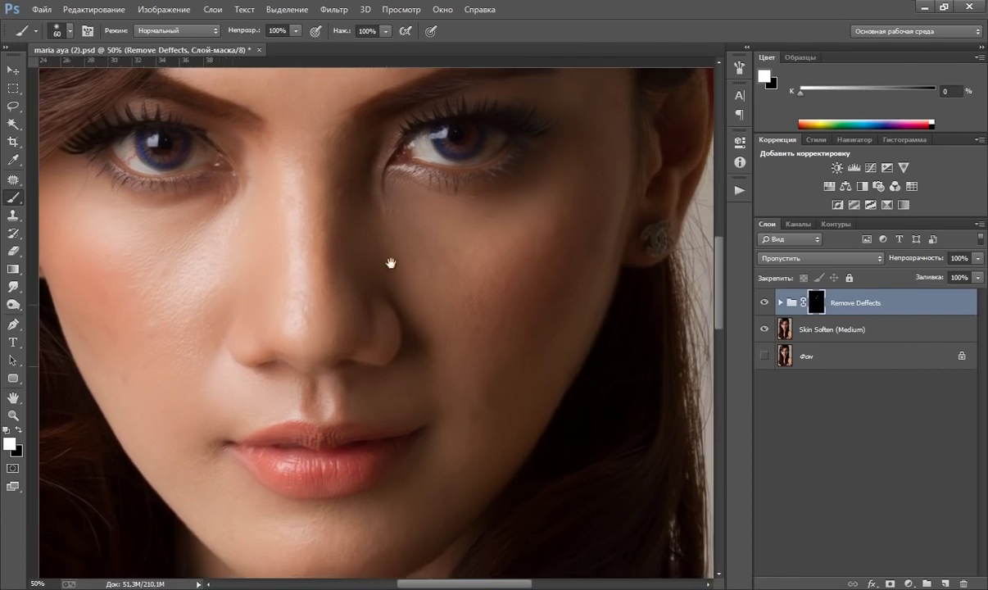
pyautogui.moveTo(388, 261); pyautogui.dragTo(190, 243)
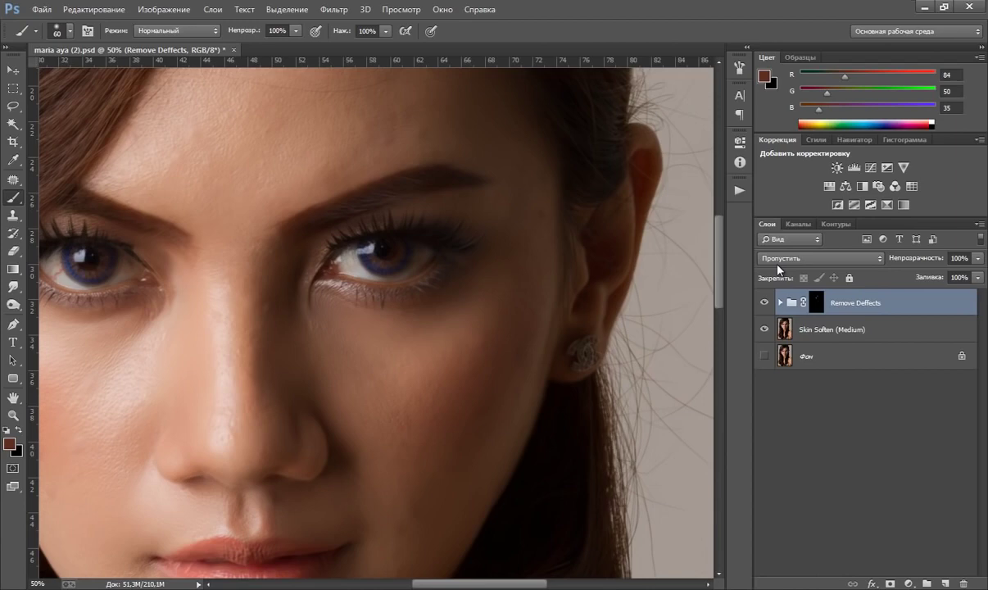
# - Duplicate the Remove Deffects group and lower the copy's opacity
pyautogui.hotkey('ctrl', 'j')
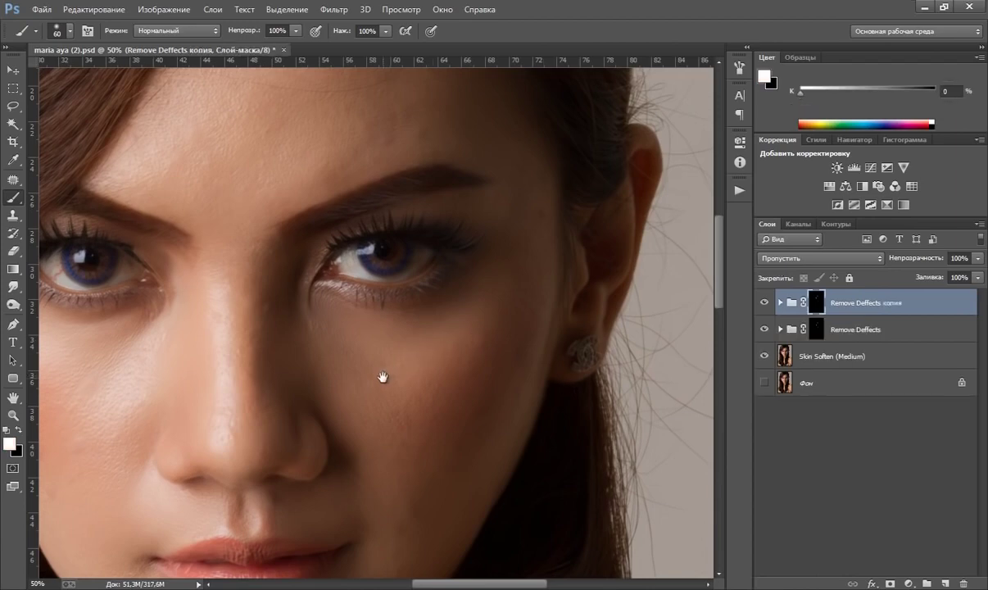
pyautogui.moveTo(379, 376); pyautogui.dragTo(400, 368)
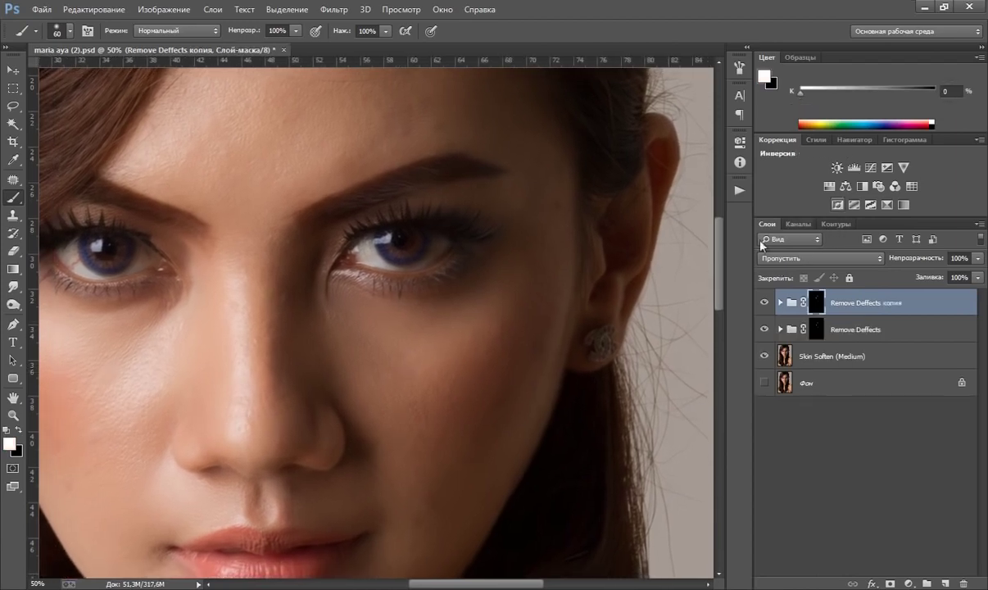
pyautogui.moveTo(517, 240); pyautogui.dragTo(443, 331)
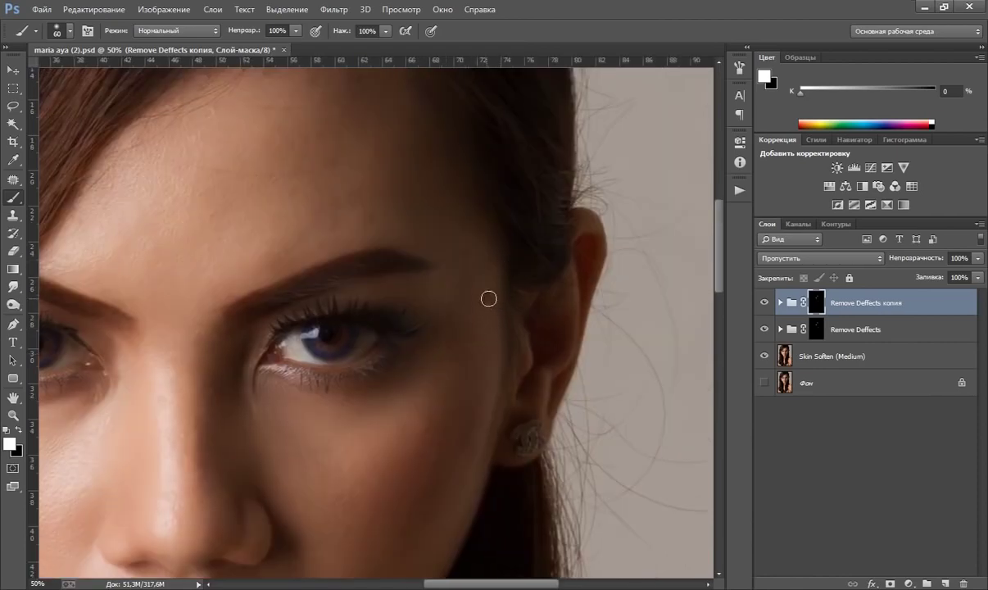
pyautogui.click(977, 258)
pyautogui.moveTo(977, 274); pyautogui.dragTo(958, 275)
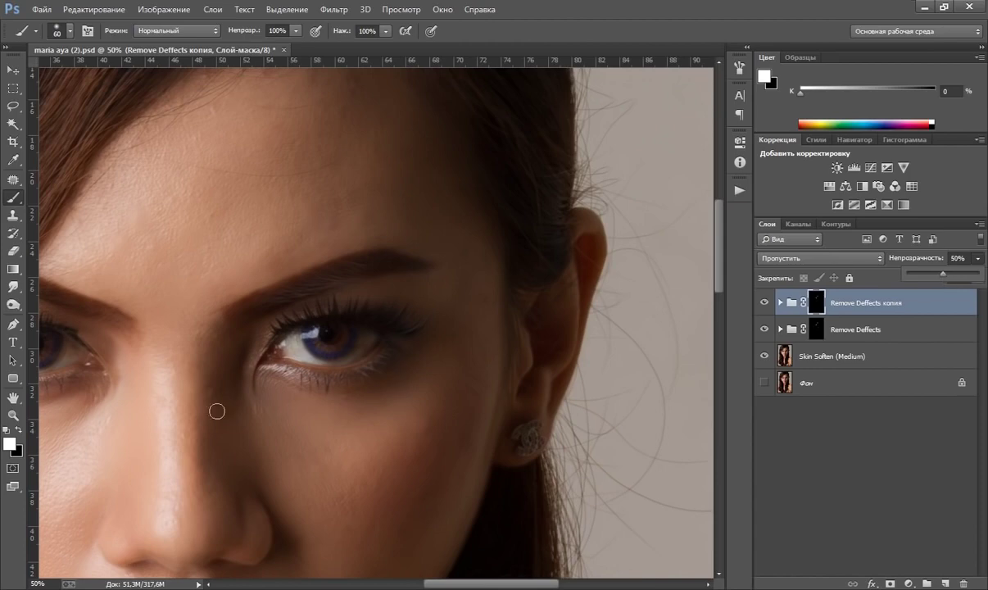
# - Fit the photo on screen and merge visible layers into Remove Deffects копия
pyautogui.click(13, 414)
pyautogui.rightClick(303, 291)
pyautogui.click(359, 301)
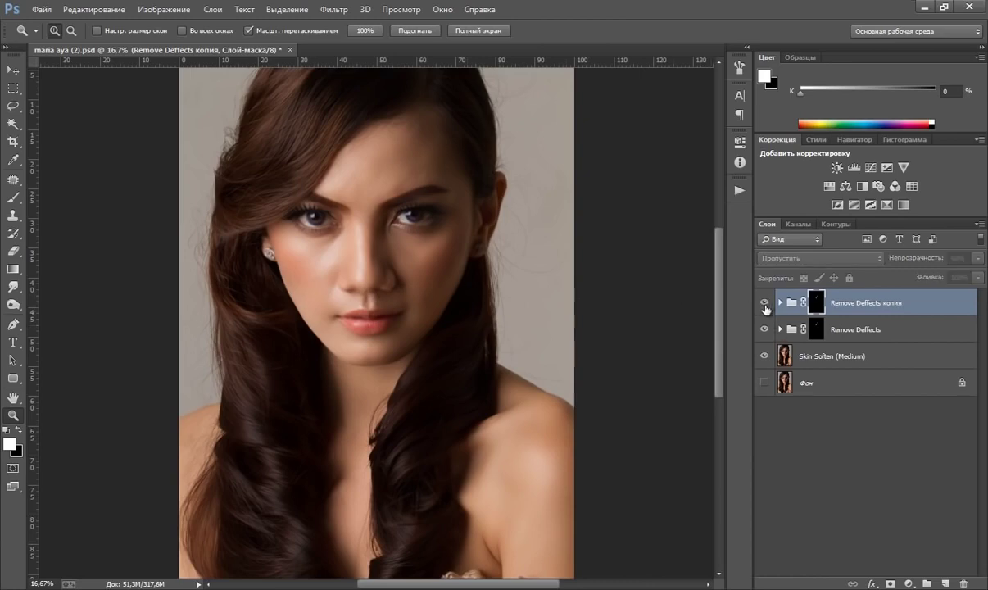
pyautogui.hotkey('ctrl', 'shift', 'e')
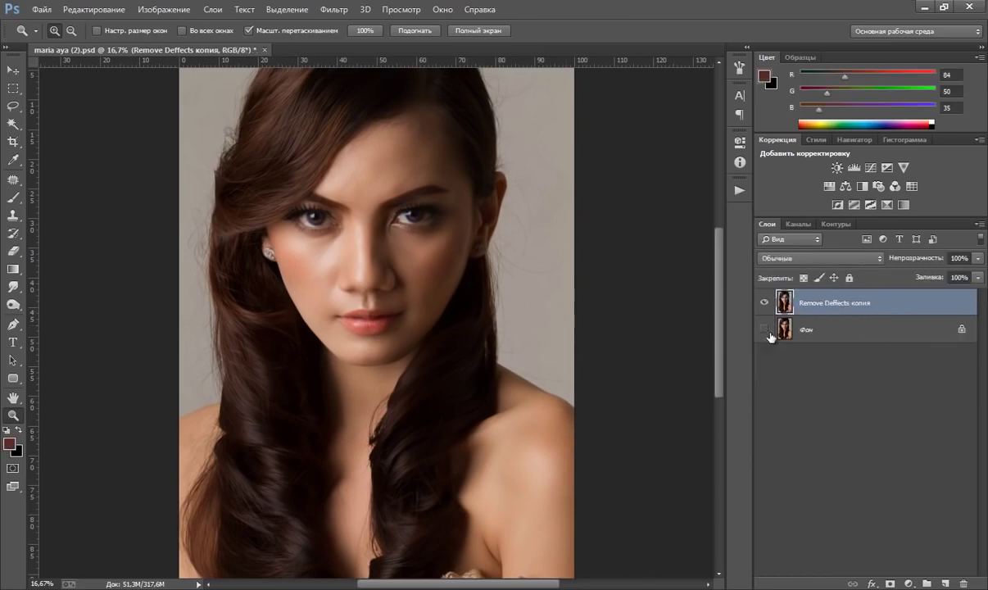
# - Select and play 'Удалить пятна (Макс.)' from the Retouch Professional (RUS) set
pyautogui.click(737, 188)
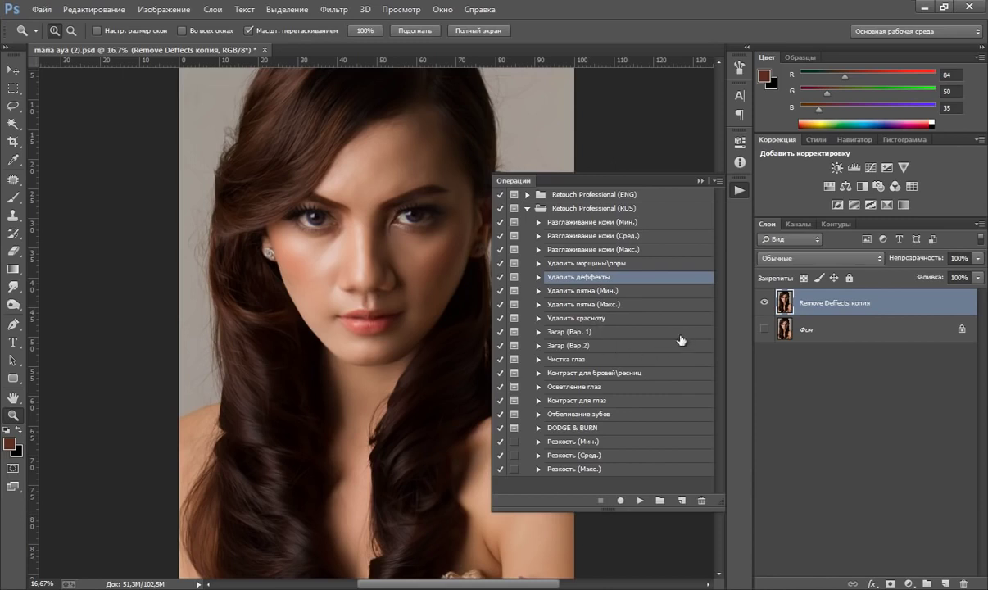
pyautogui.click(585, 305)
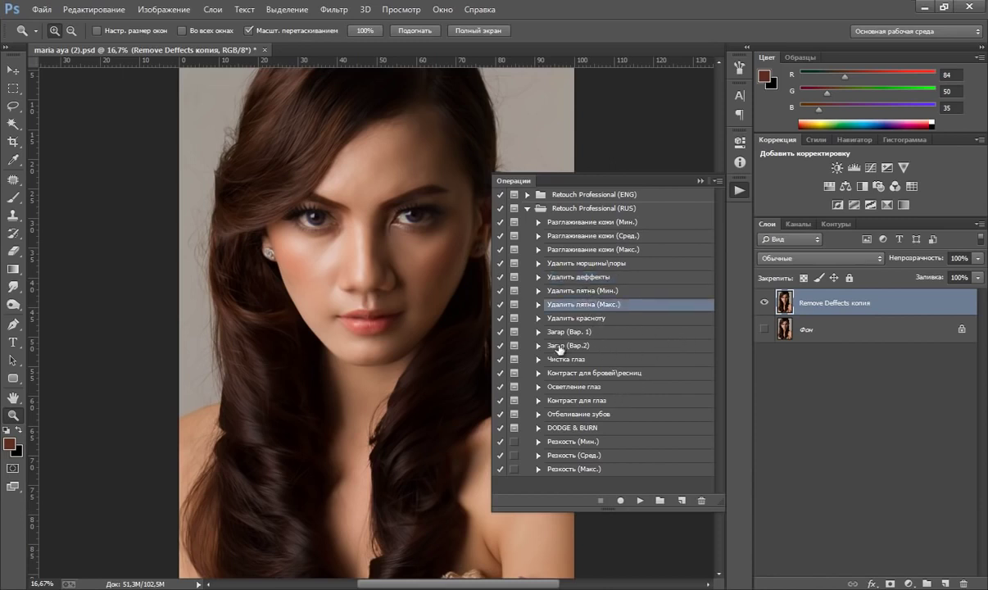
pyautogui.click(634, 499)
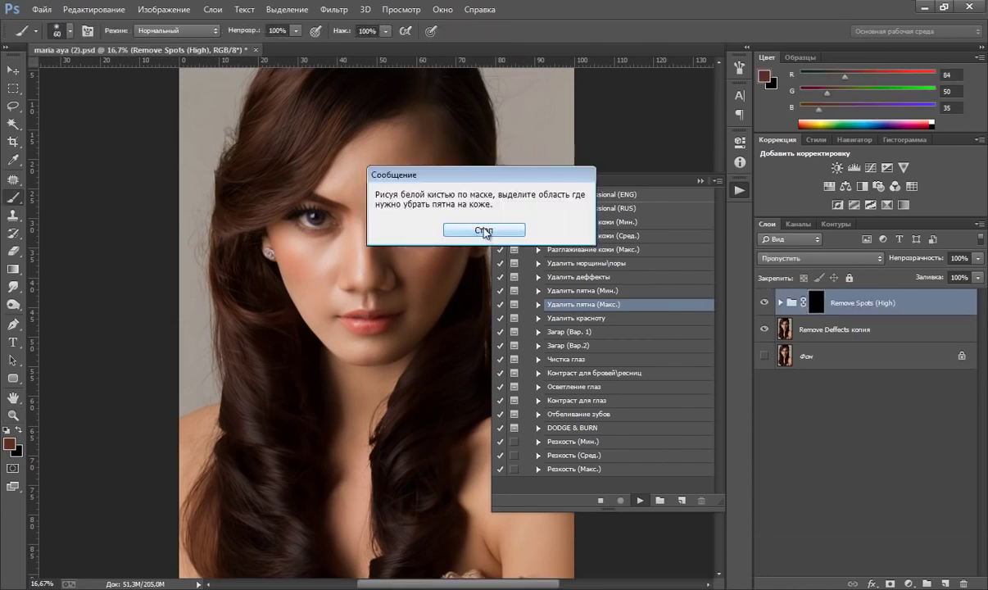
# - Dismiss the message, target the Remove Spots (High) mask and paint spot removal across the forehead
pyautogui.click(484, 230)
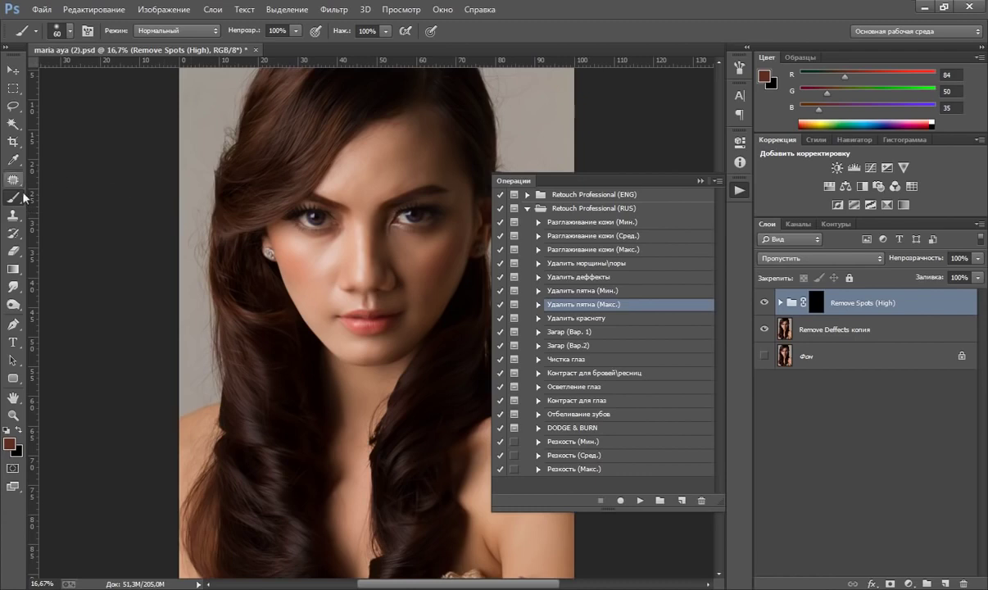
pyautogui.press(']')
pyautogui.press(']')
pyautogui.press(']')
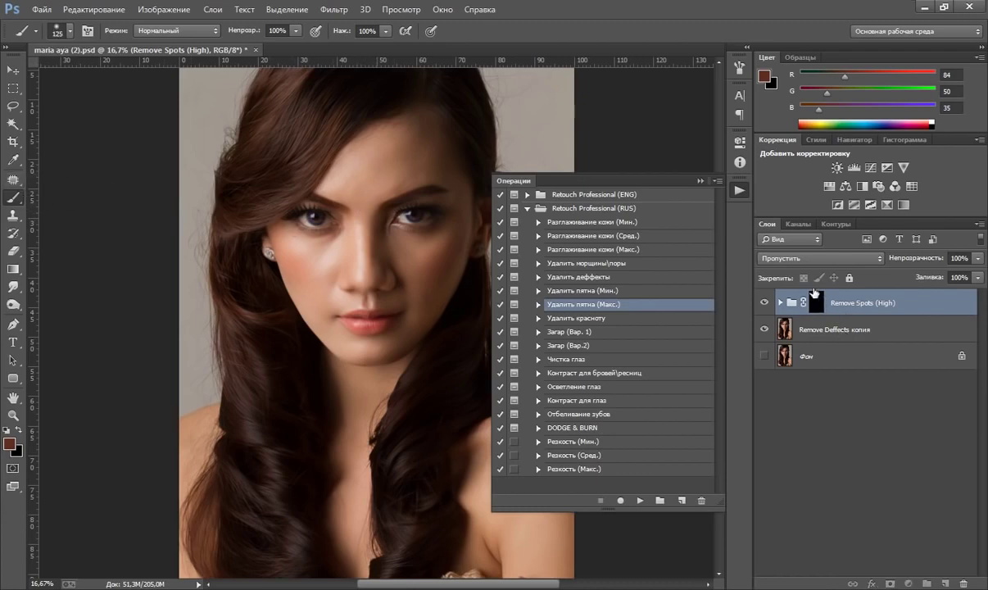
pyautogui.click(814, 292)
pyautogui.press('d')
pyautogui.press(']')
pyautogui.press(']')
pyautogui.press(']')
pyautogui.press(']')
pyautogui.press(']')
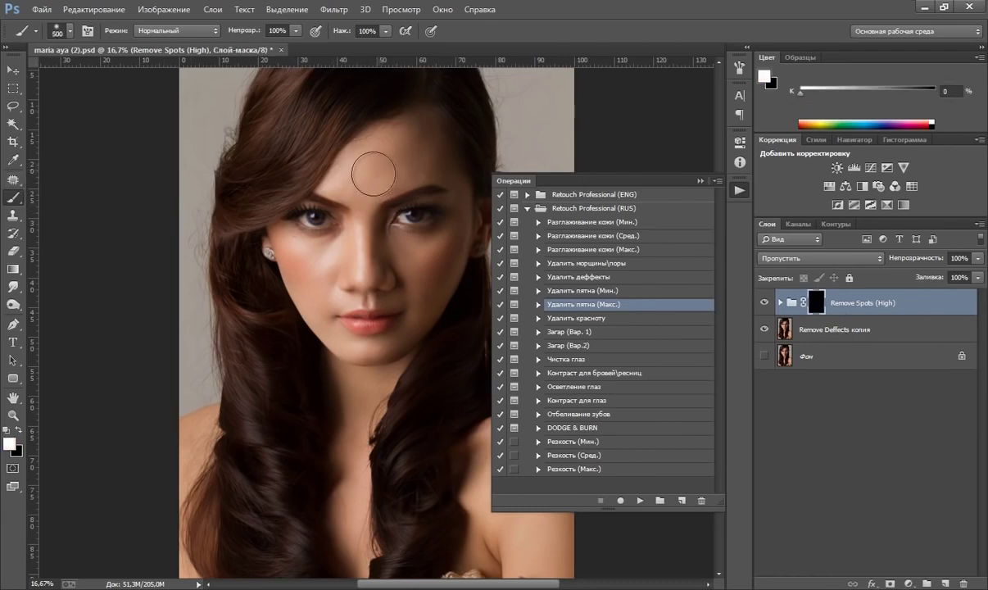
pyautogui.press('[')
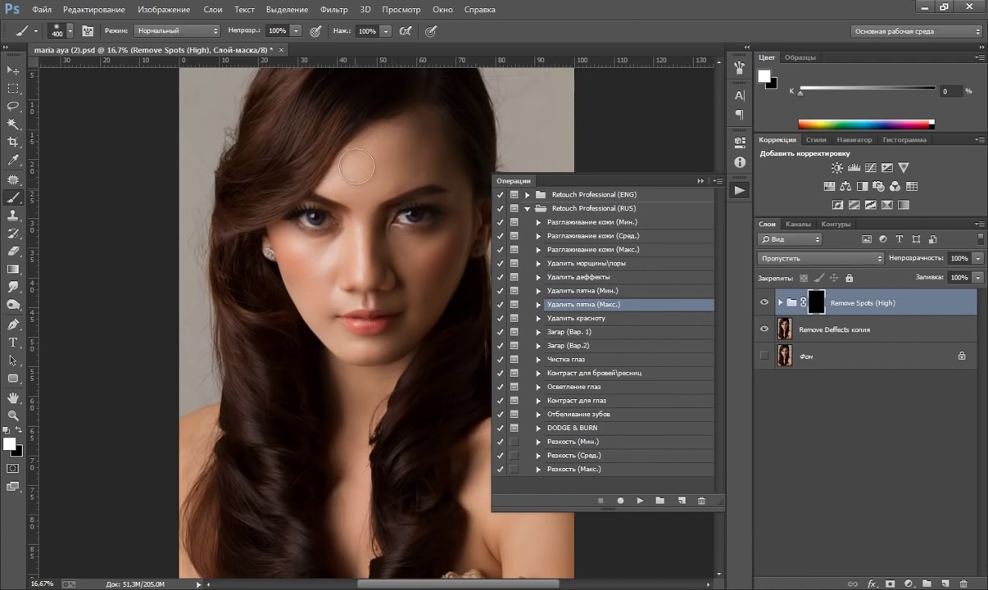
pyautogui.moveTo(356, 166); pyautogui.dragTo(434, 170)
pyautogui.click(765, 303)
# - Zoom in and paint spot removal over the cheek, nose, jaw and rest of the face
pyautogui.press('z')
pyautogui.click(352, 249)
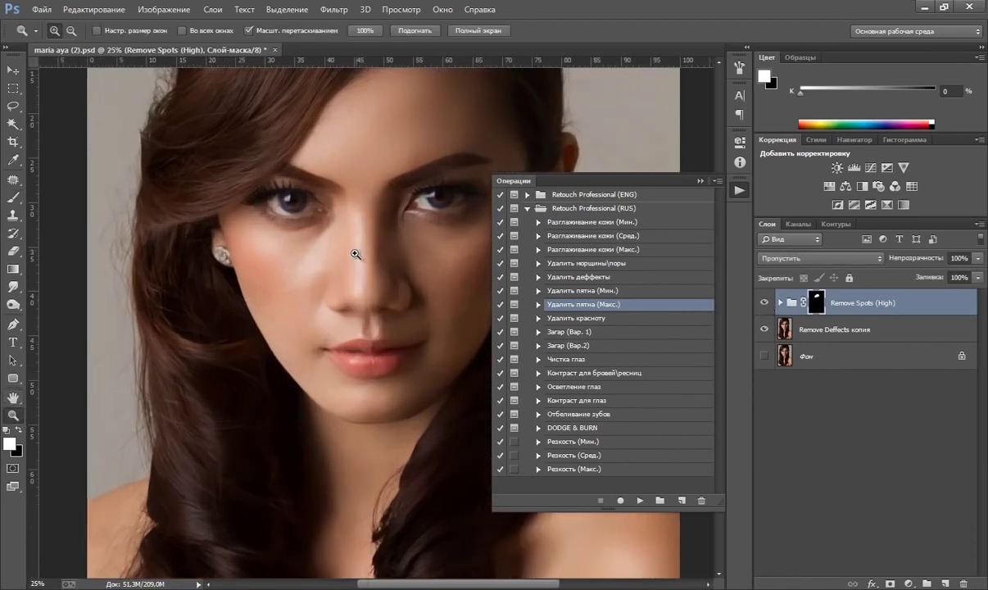
pyautogui.click(13, 197)
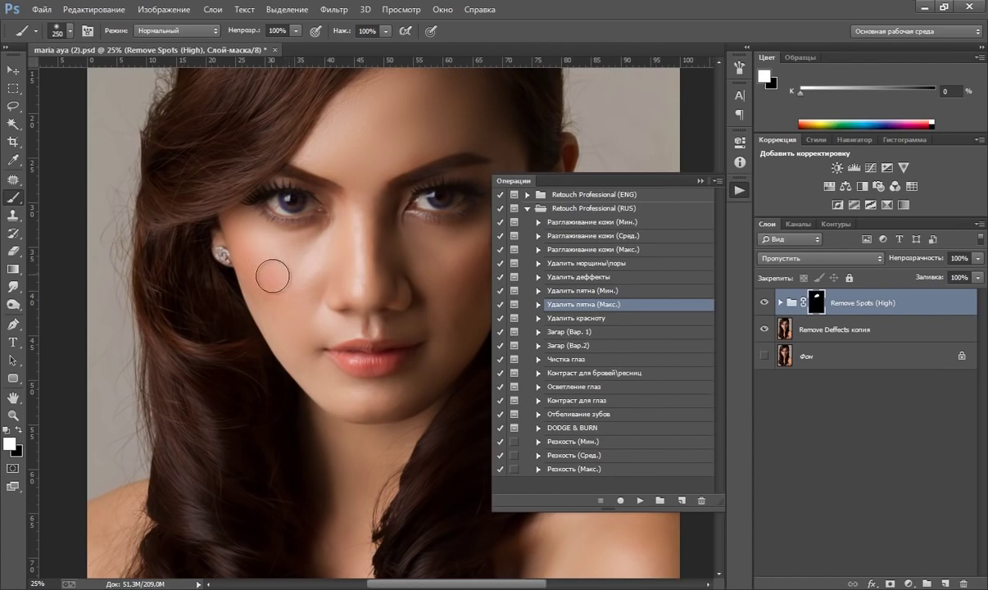
pyautogui.moveTo(393, 292); pyautogui.dragTo(324, 316)
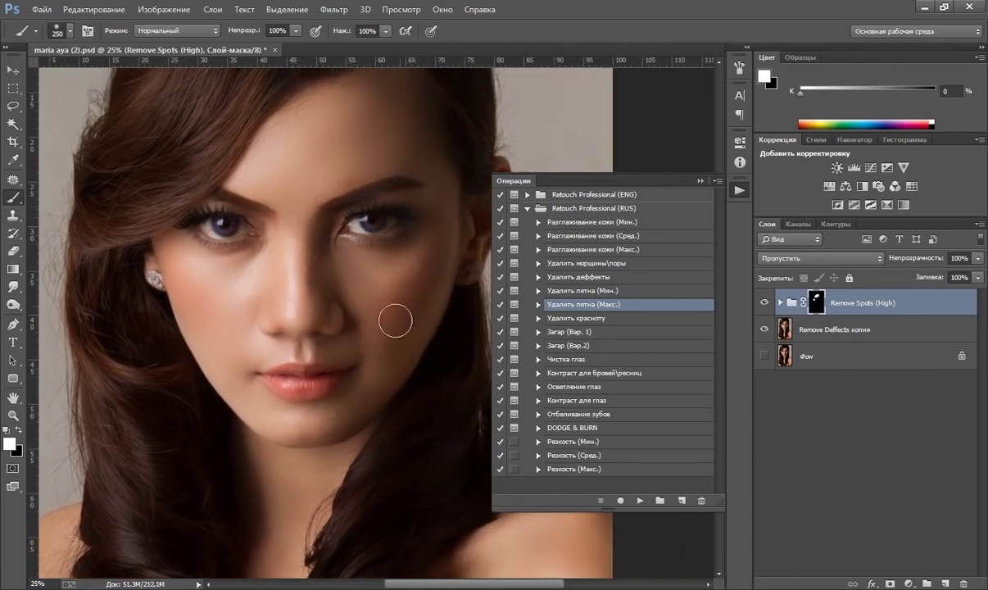
pyautogui.press(']')
pyautogui.moveTo(392, 324); pyautogui.dragTo(421, 265)
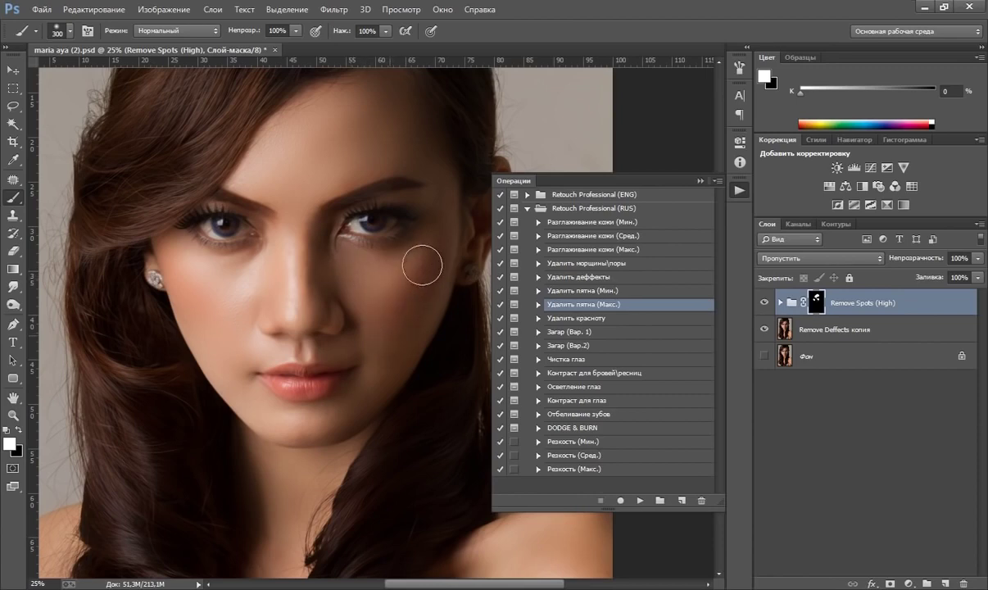
pyautogui.press('[')
pyautogui.press('[')
pyautogui.press('[')
pyautogui.press('[')
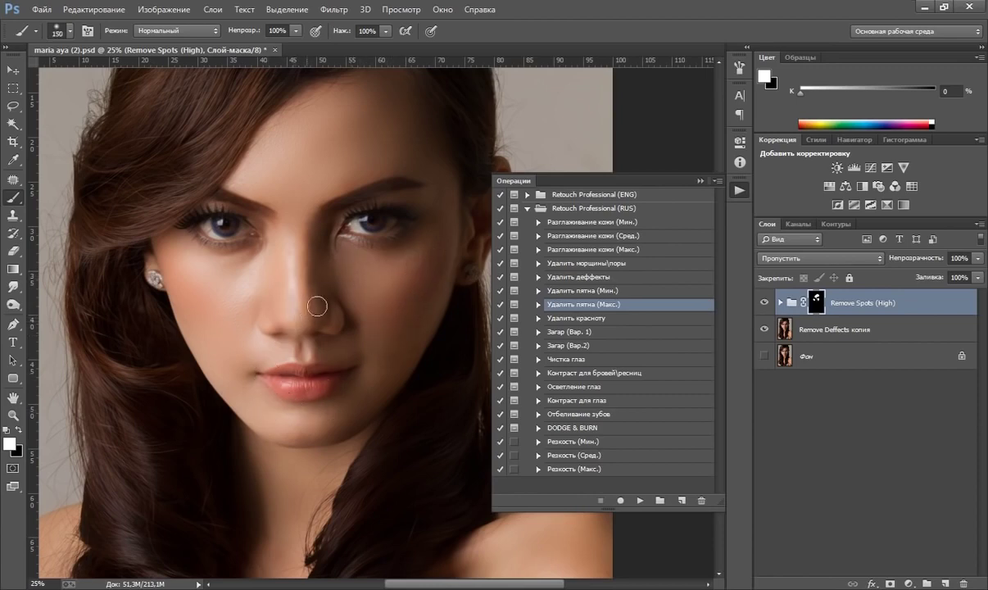
pyautogui.press('[')
pyautogui.press('[')
pyautogui.press(']')
pyautogui.press(']')
pyautogui.press('[')
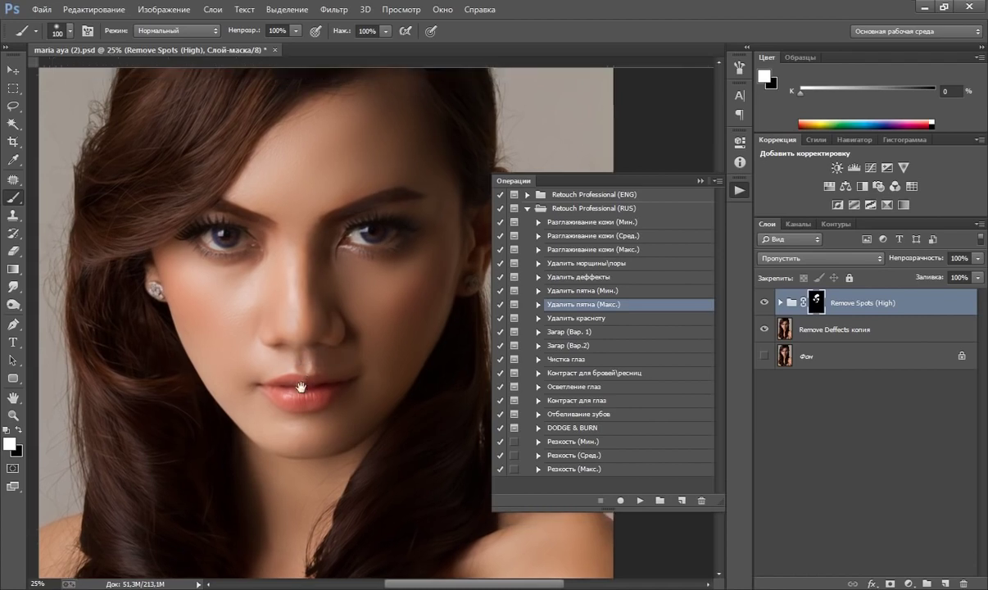
pyautogui.scroll(-1, 303, 342)
pyautogui.scroll(-1, 258, 326)
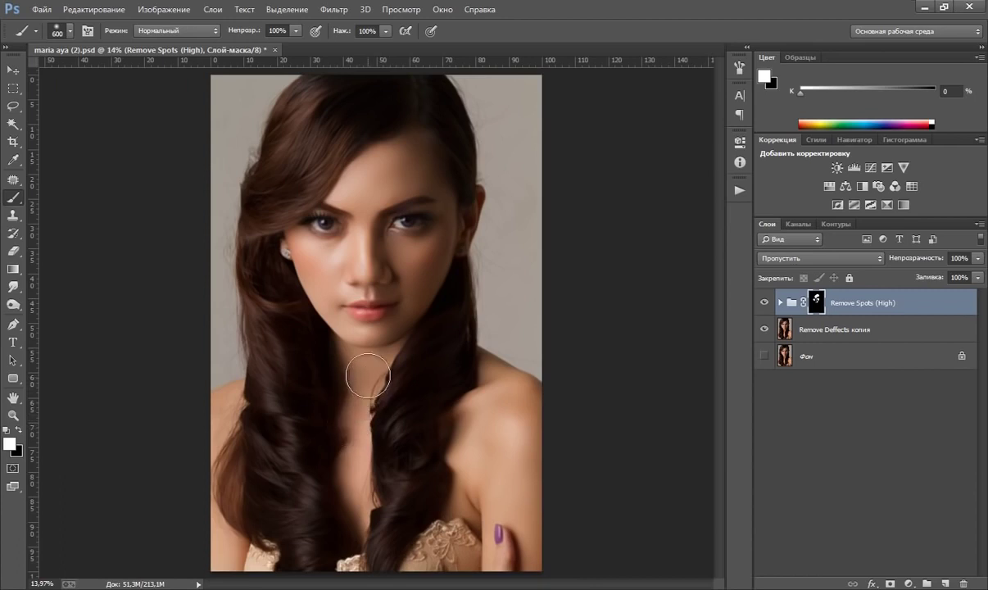
pyautogui.moveTo(367, 376); pyautogui.dragTo(469, 456)
# - Merge the spot-removal layers into one and run the Чистка глаз action
pyautogui.hotkey('ctrl', 'e')
pyautogui.click(740, 190)
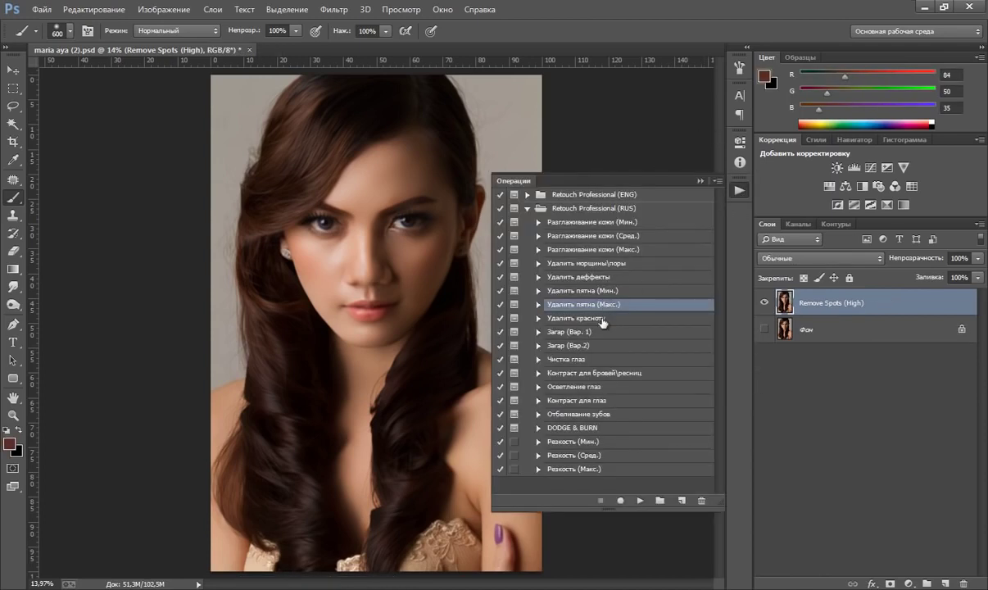
pyautogui.click(563, 361)
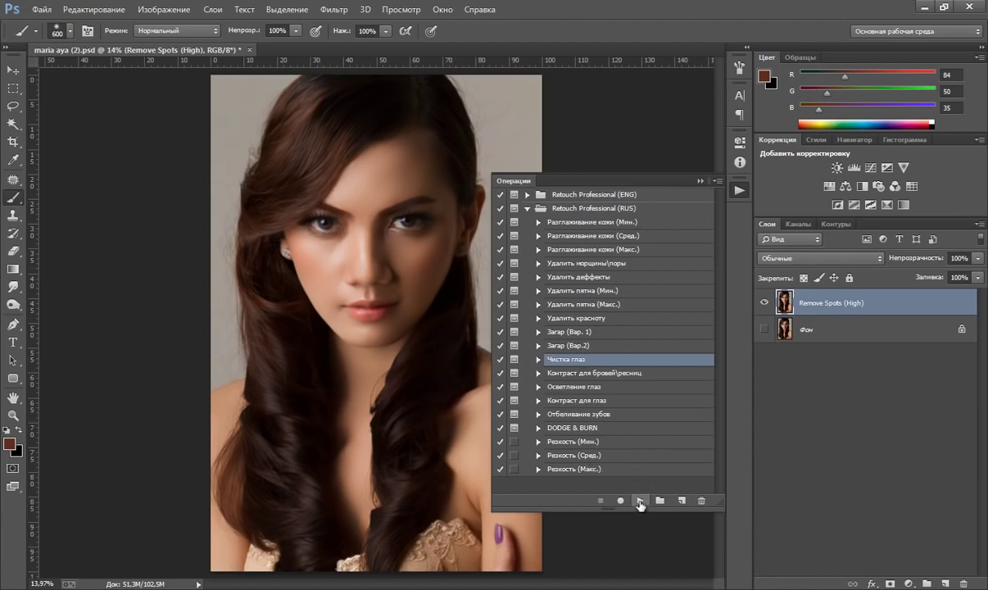
pyautogui.click(641, 501)
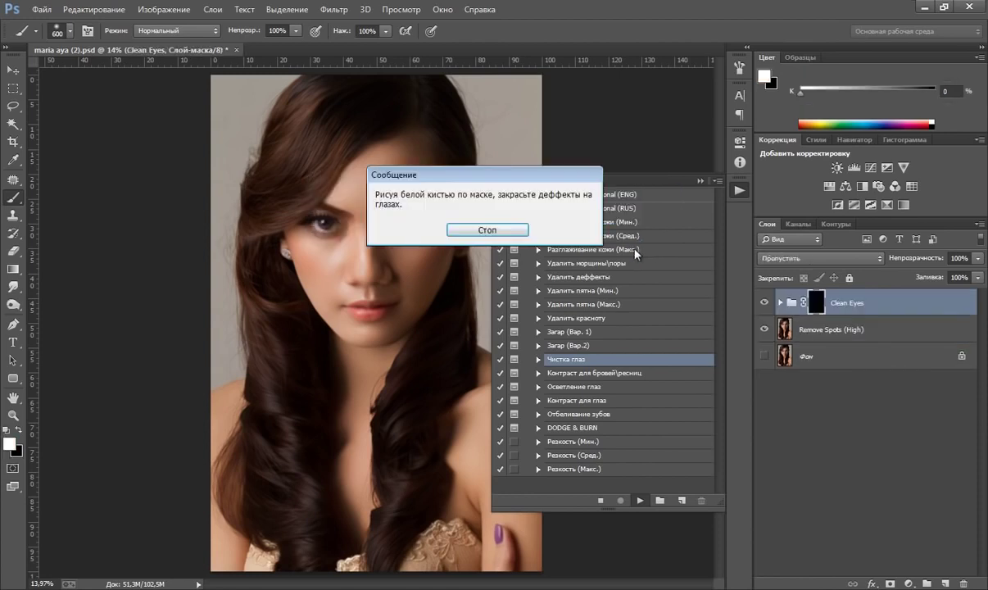
# - Dismiss the Clean Eyes message and zoom to 50% around the eyes
pyautogui.click(483, 228)
pyautogui.click(700, 180)
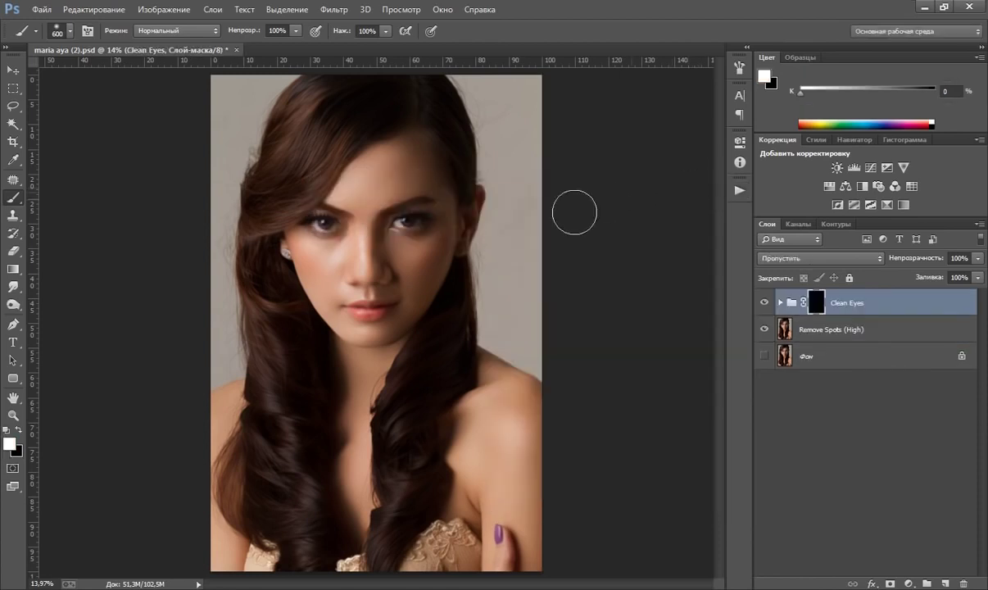
pyautogui.click(13, 414)
pyautogui.click(316, 231)
pyautogui.click(316, 230)
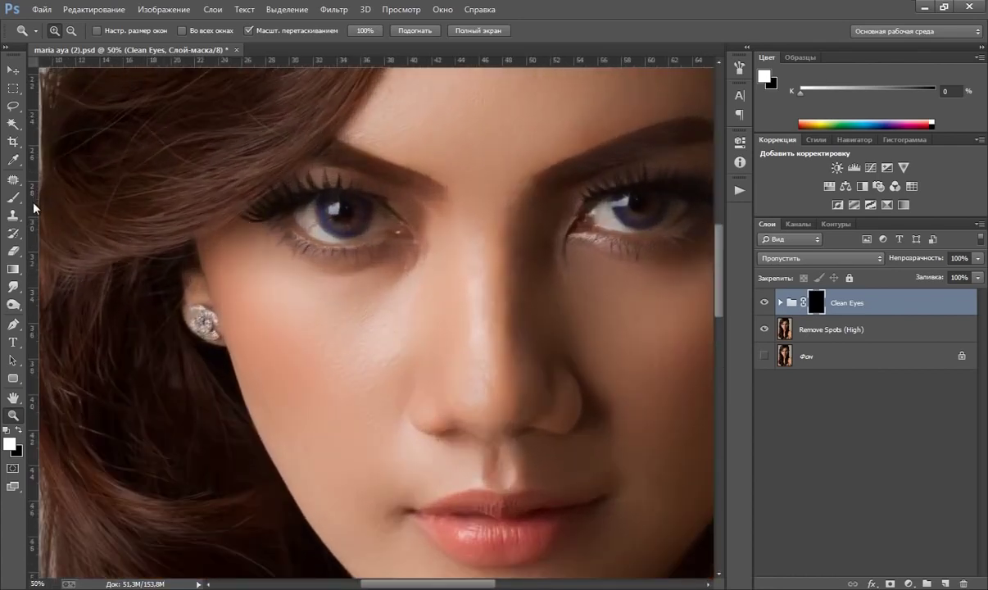
pyautogui.click(13, 197)
# - Paint the eyes on the mask with a size-60 brush and duplicate as Clean Eyes копия
pyautogui.press('[')
pyautogui.press('[')
pyautogui.press('[')
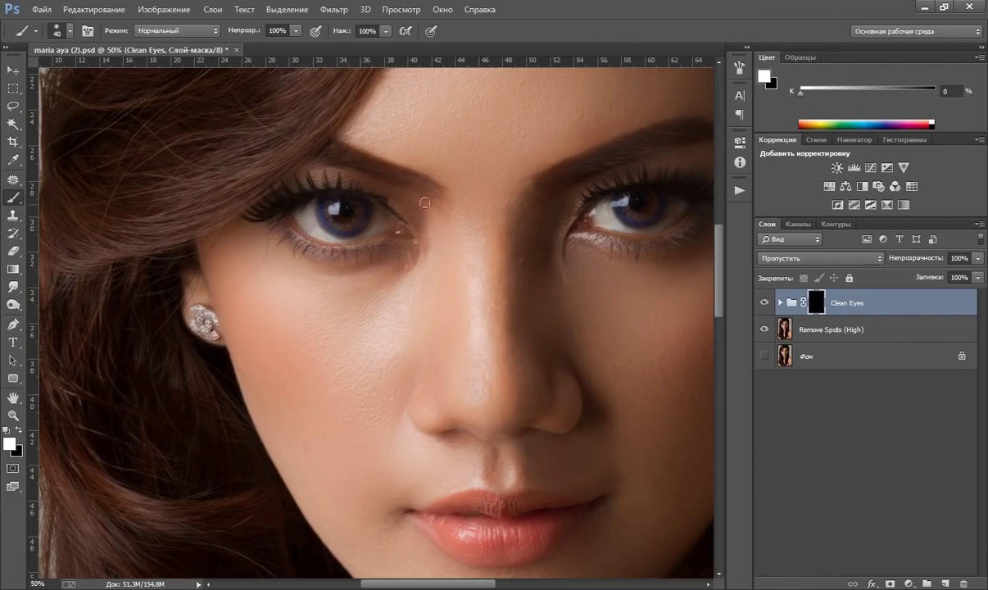
pyautogui.scroll(2, 425, 202)
pyautogui.hscroll(3, 491, 230)
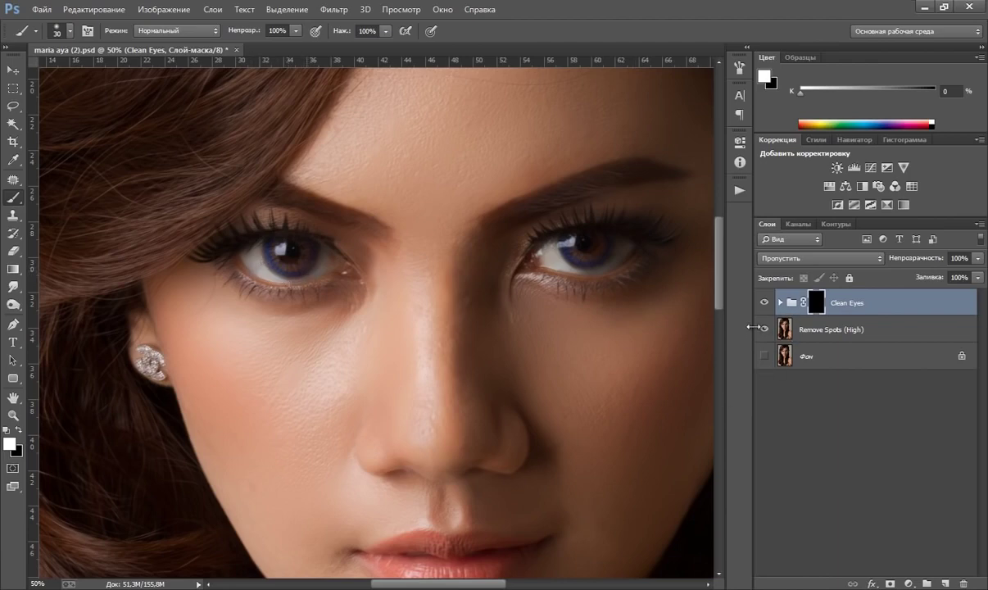
pyautogui.hotkey('ctrl', 'j')
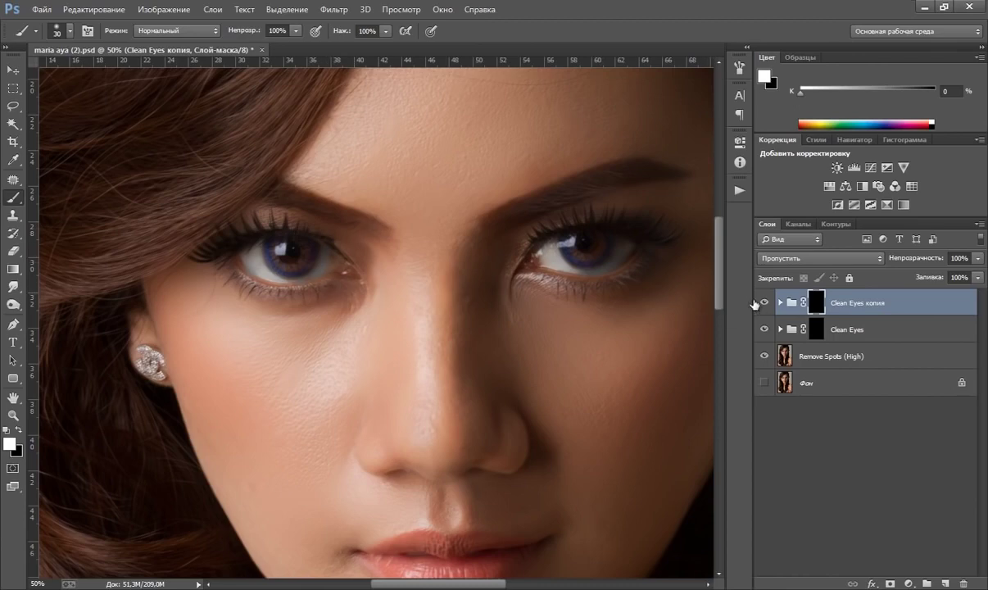
# - Merge visible into Clean Eyes копия and run the Контраст для бровей\ресниц action
pyautogui.press('x')
pyautogui.hotkey('ctrl', 'shift', 'e')
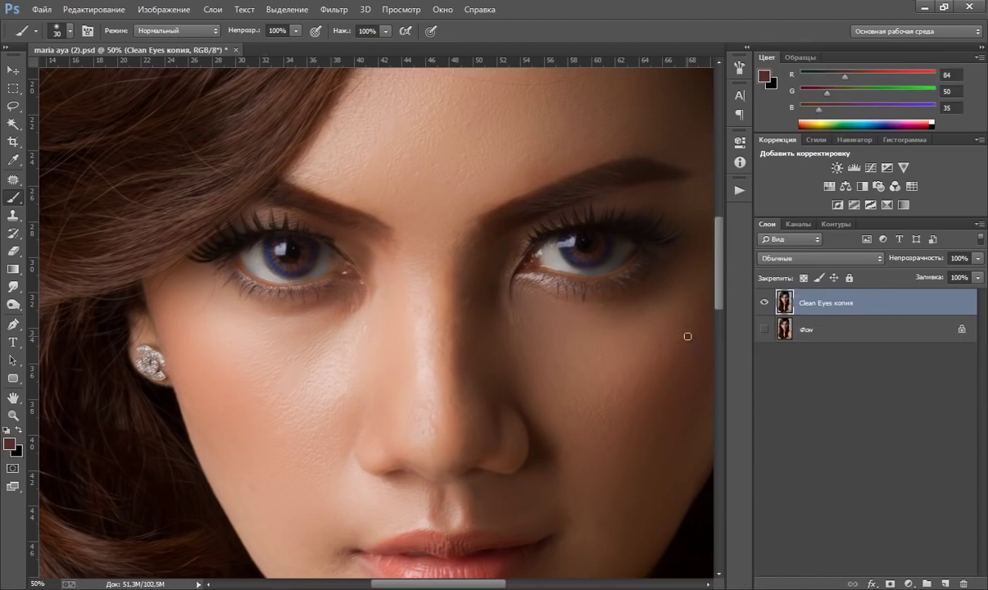
pyautogui.click(739, 189)
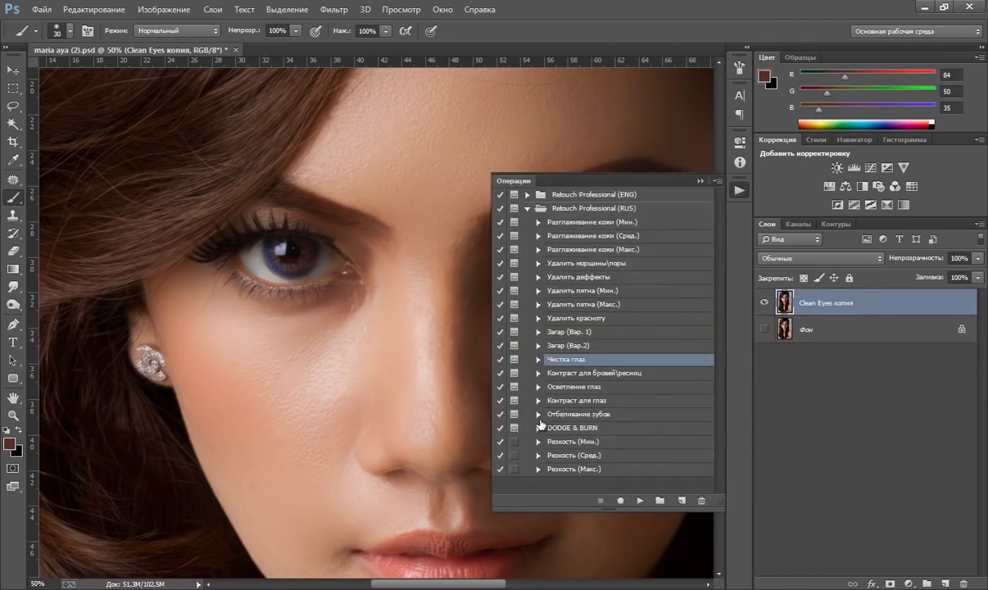
pyautogui.click(583, 373)
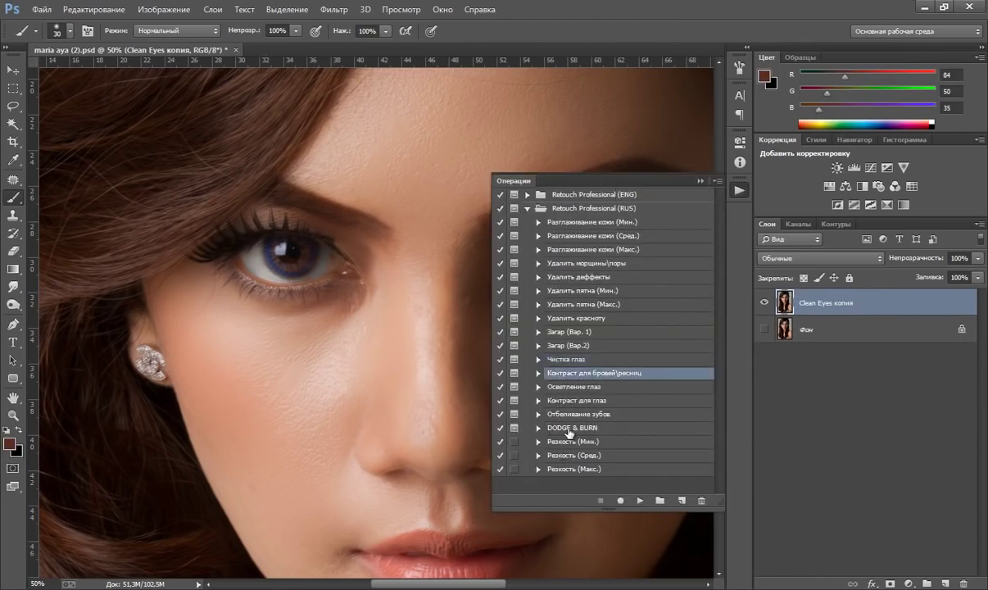
pyautogui.click(641, 500)
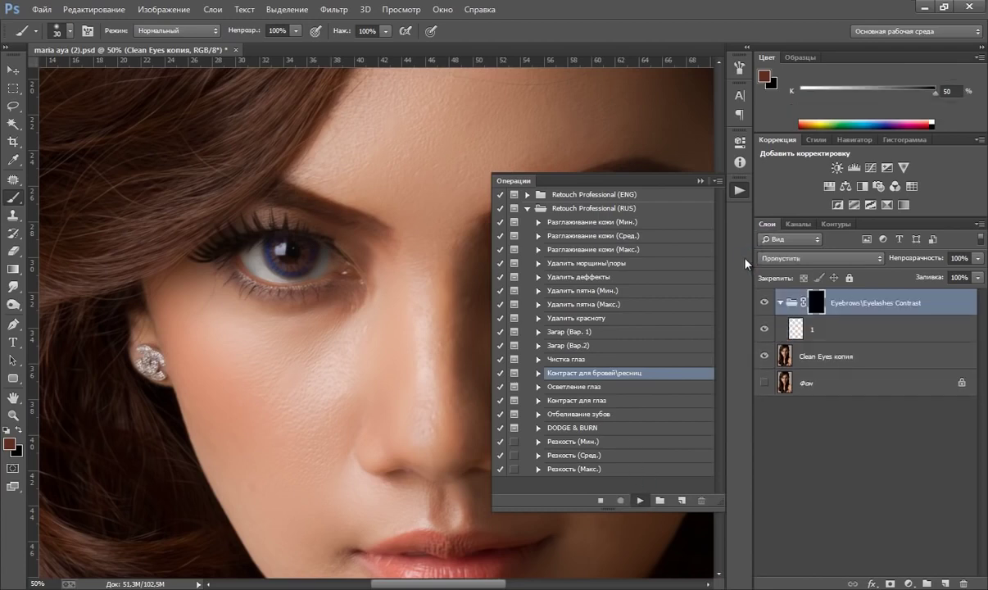
# - With a size 90 brush, paint the contrast mask over both eyes' lashes and brows
pyautogui.press('Return')
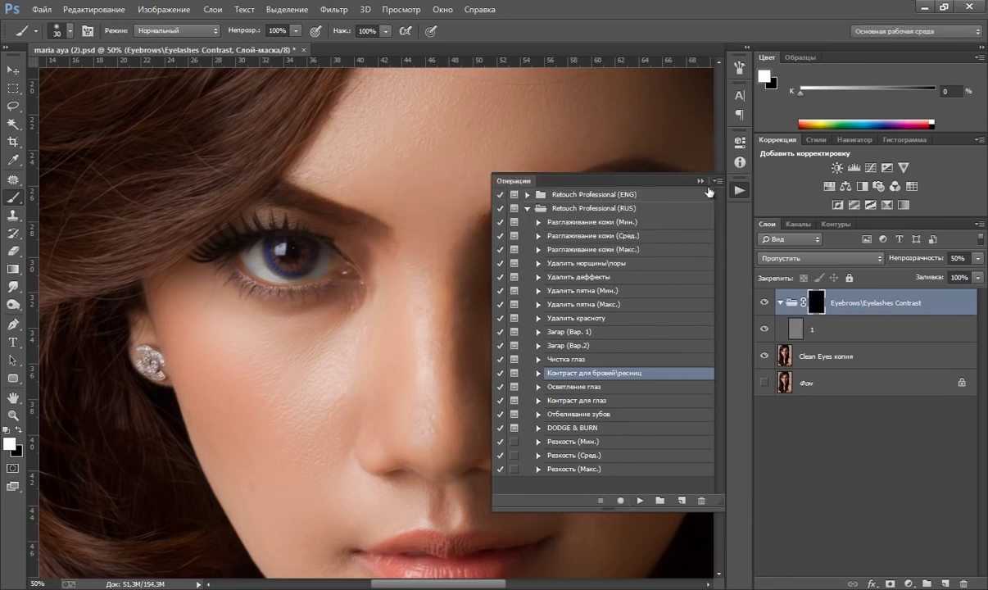
pyautogui.hotkey('alt', 'F9')
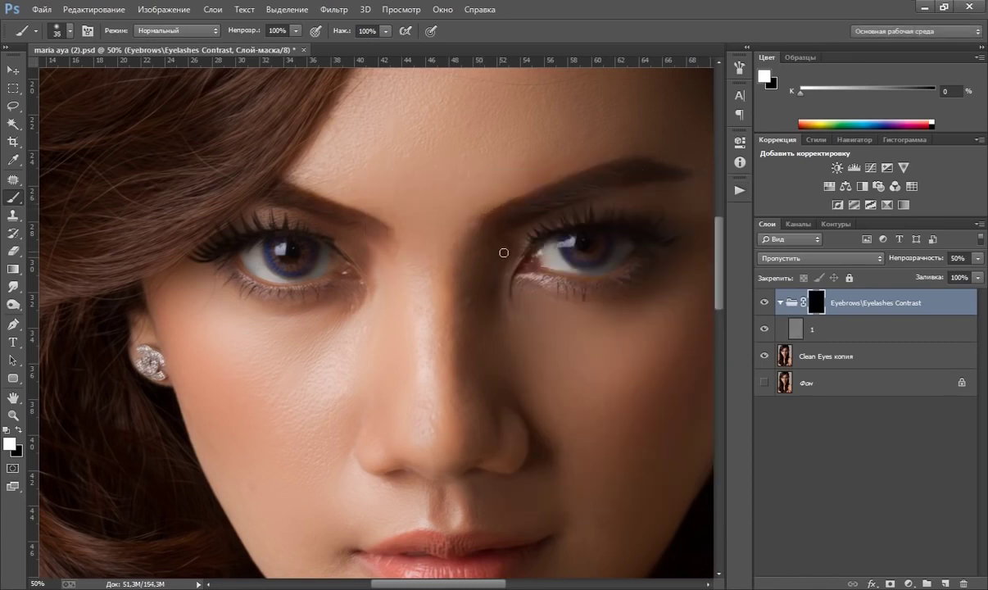
pyautogui.press(']')
pyautogui.press(']')
pyautogui.press(']')
pyautogui.moveTo(325, 240)
pyautogui.mouseDown()
pyautogui.moveTo(249, 220)
pyautogui.moveTo(234, 276)
pyautogui.moveTo(303, 283)
pyautogui.moveTo(257, 275)
pyautogui.mouseUp()
pyautogui.moveTo(563, 302)
pyautogui.mouseDown()
pyautogui.moveTo(519, 268)
pyautogui.moveTo(632, 283)
pyautogui.moveTo(522, 236)
pyautogui.moveTo(626, 221)
pyautogui.moveTo(523, 240)
pyautogui.mouseUp()
# - Set the Eyebrows\Eyelashes Contrast group to 70% opacity, collapse it, and fit the portrait on screen
pyautogui.click(976, 258)
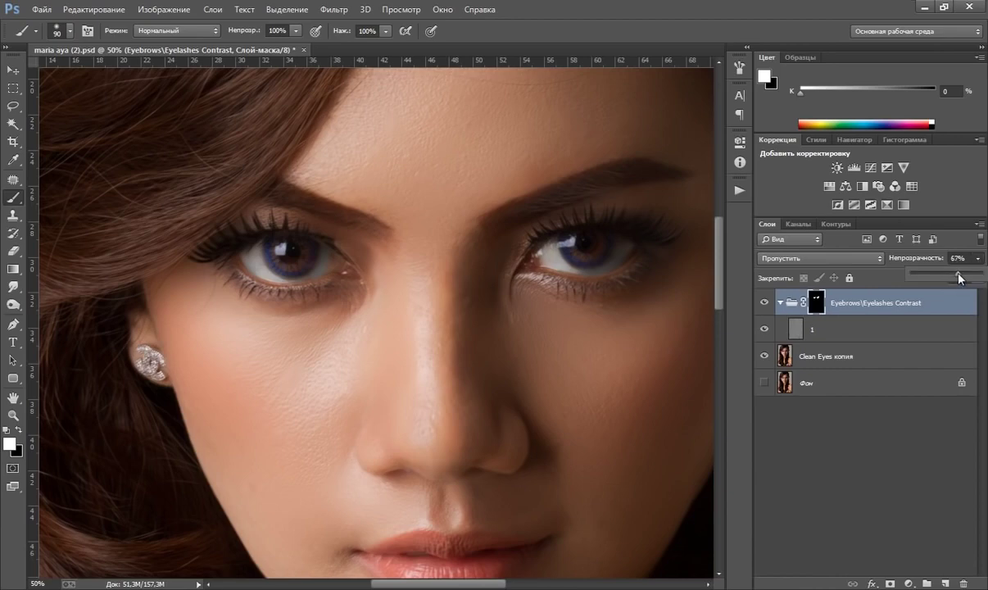
pyautogui.moveTo(960, 279); pyautogui.dragTo(961, 278)
pyautogui.click(729, 291)
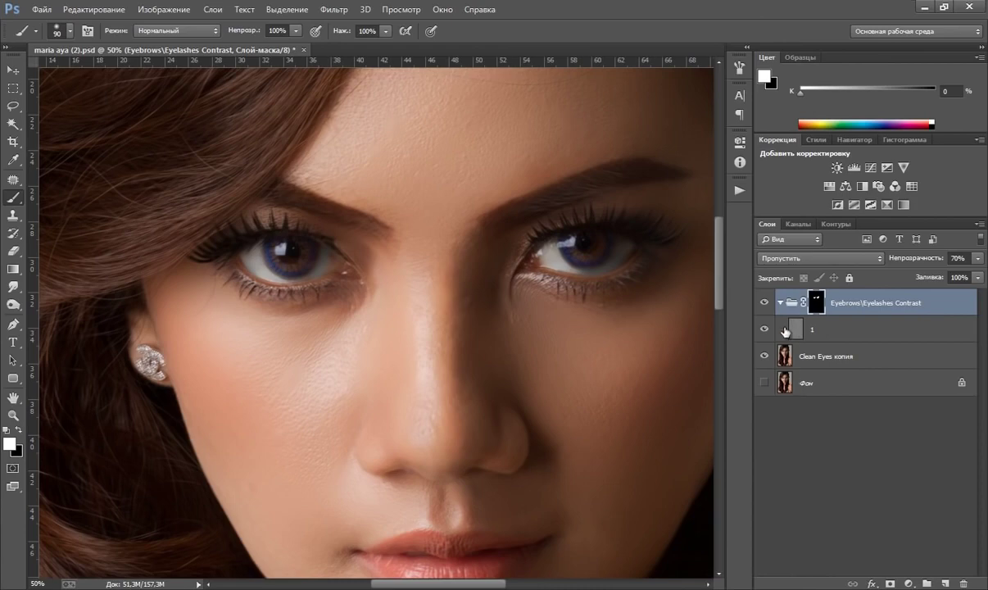
pyautogui.click(779, 302)
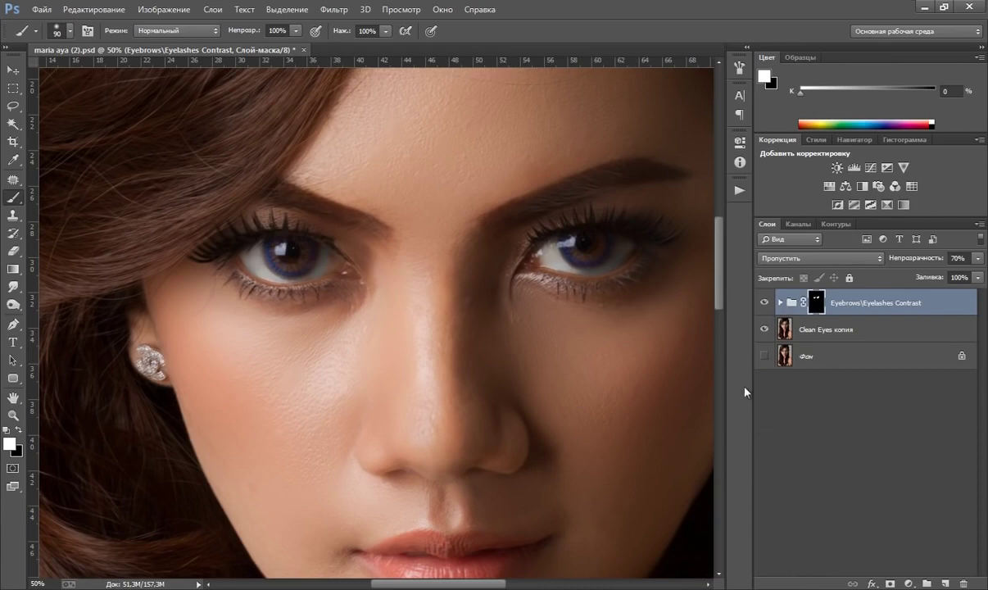
pyautogui.press('z')
pyautogui.rightClick(533, 325)
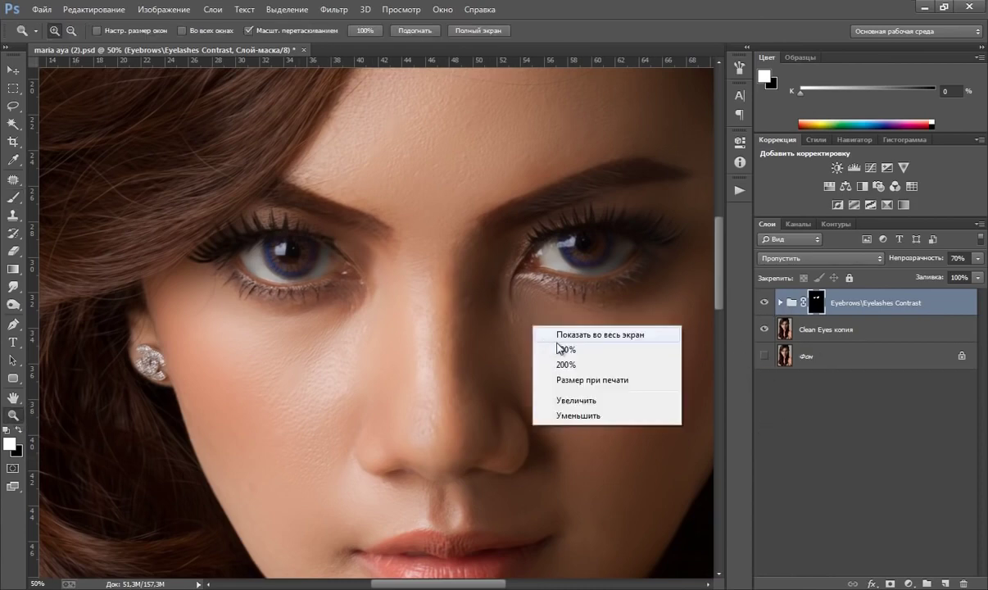
pyautogui.click(561, 336)
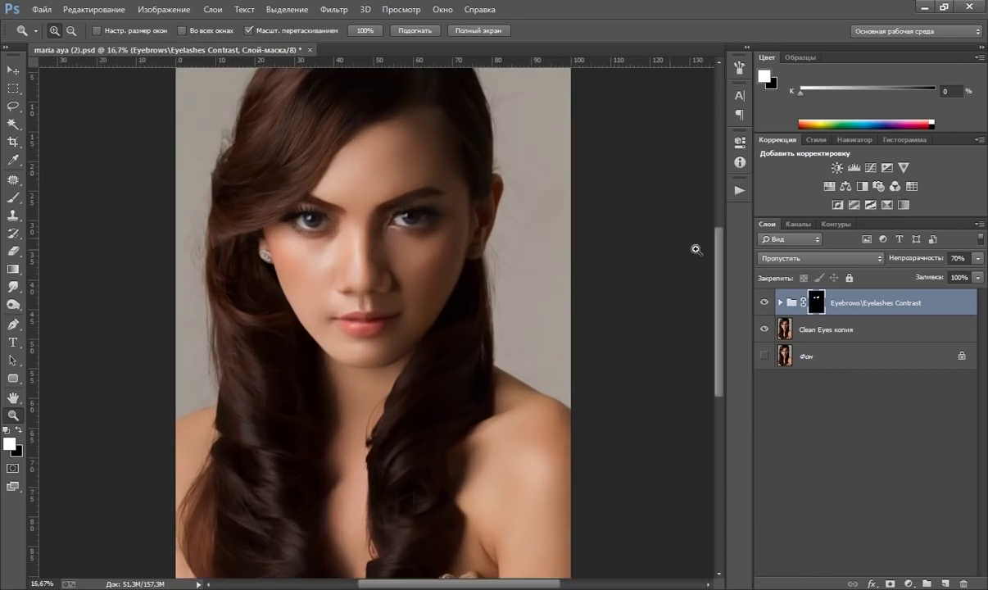
pyautogui.click(738, 189)
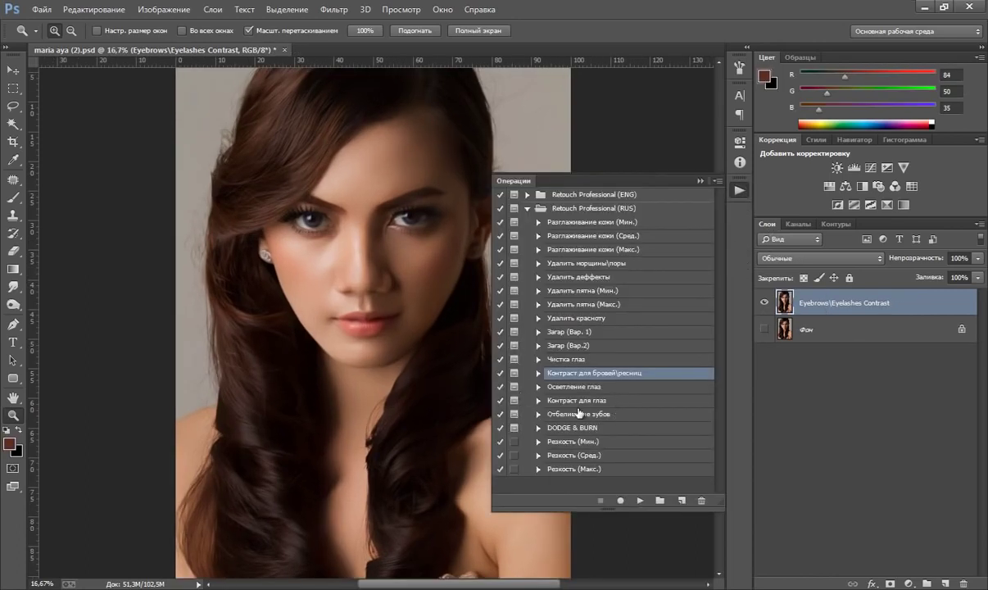
# - Run the Осветление глаз eye-brightening action and dismiss its painting message
pyautogui.click(569, 386)
pyautogui.click(640, 500)
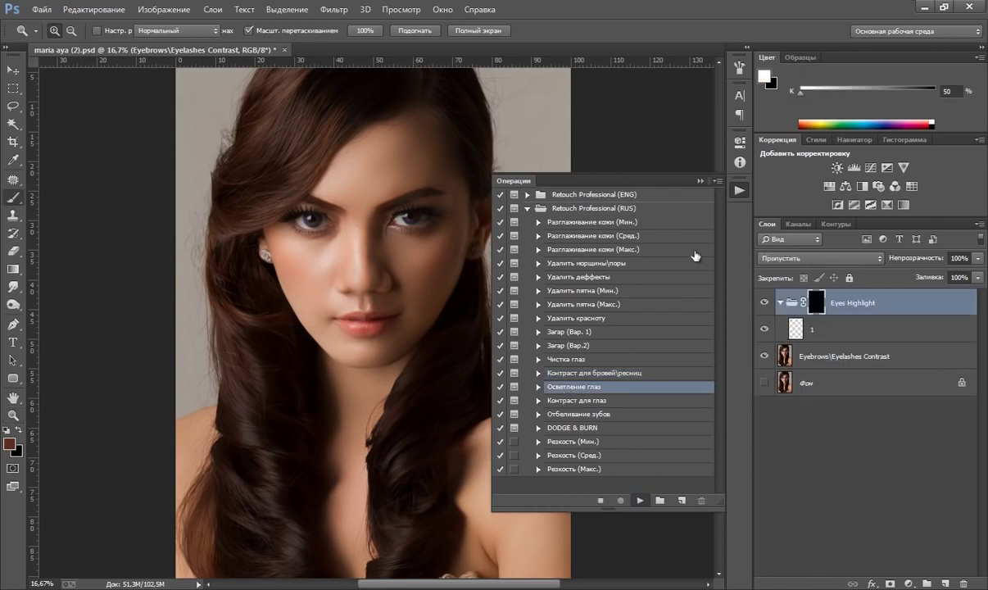
pyautogui.click(504, 237)
pyautogui.click(701, 180)
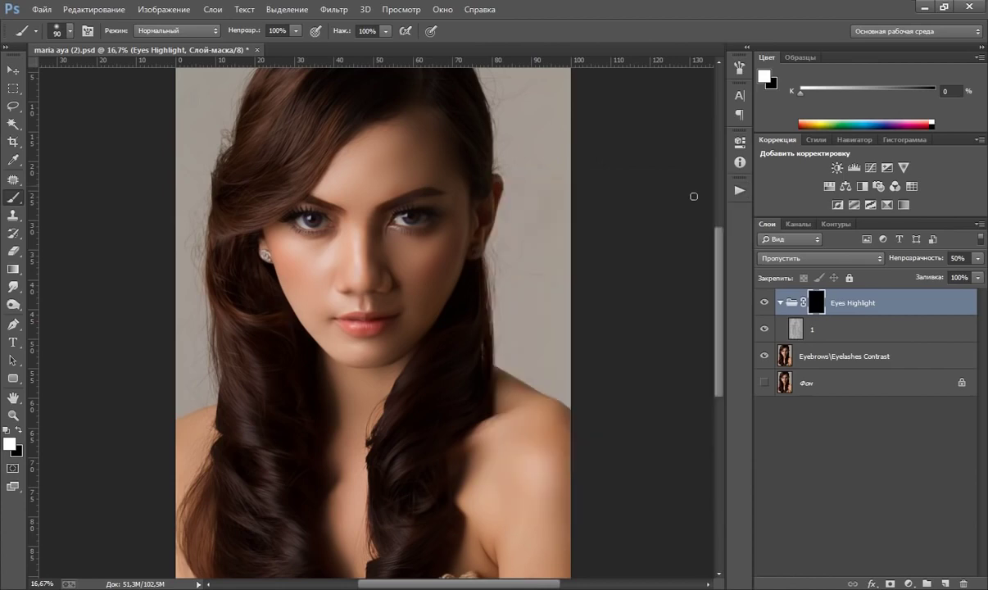
# - Zoom to 50% on the eyes and brighten both irises with a size 45 brush
pyautogui.click(13, 415)
pyautogui.click(299, 213)
pyautogui.click(299, 213)
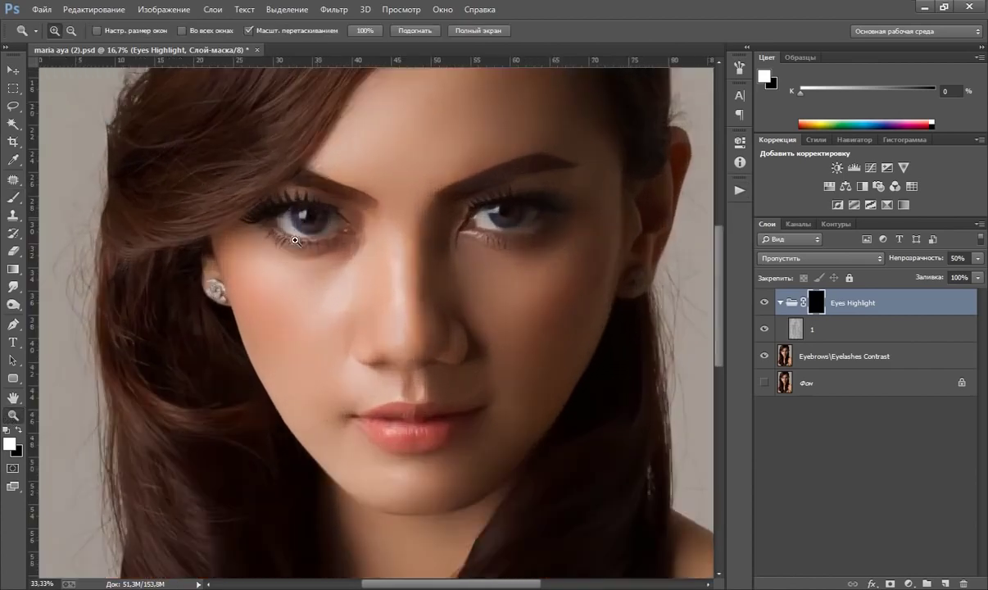
pyautogui.press('b')
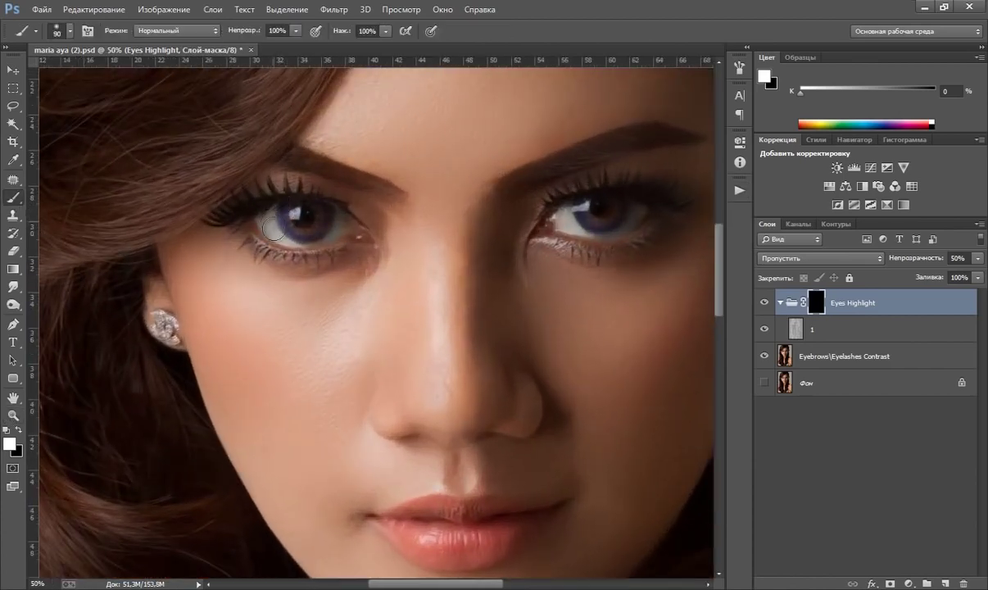
pyautogui.press('[')
pyautogui.press('[')
pyautogui.press('[')
pyautogui.moveTo(281, 214); pyautogui.dragTo(325, 226)
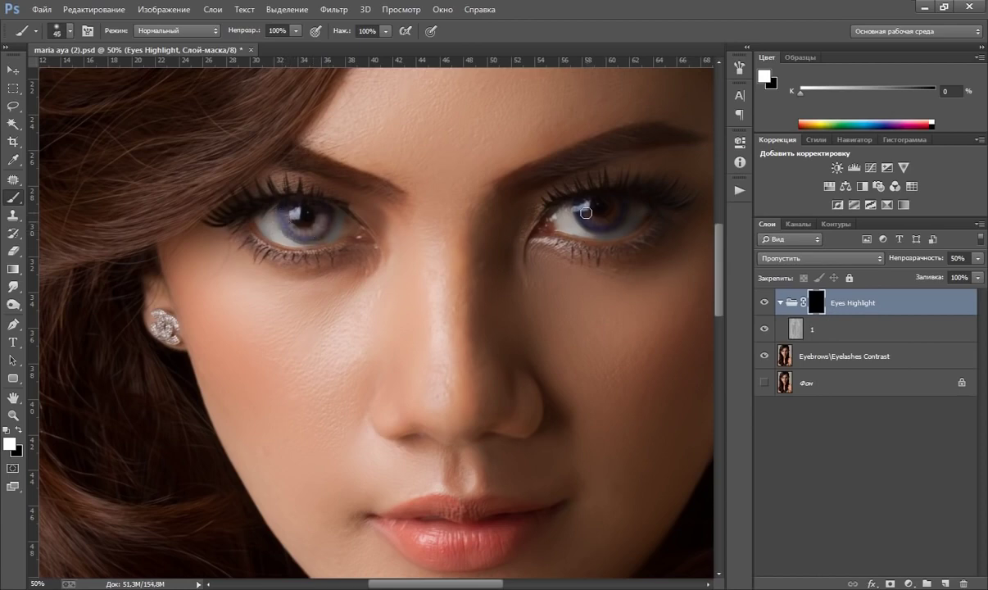
pyautogui.moveTo(586, 213); pyautogui.dragTo(619, 205)
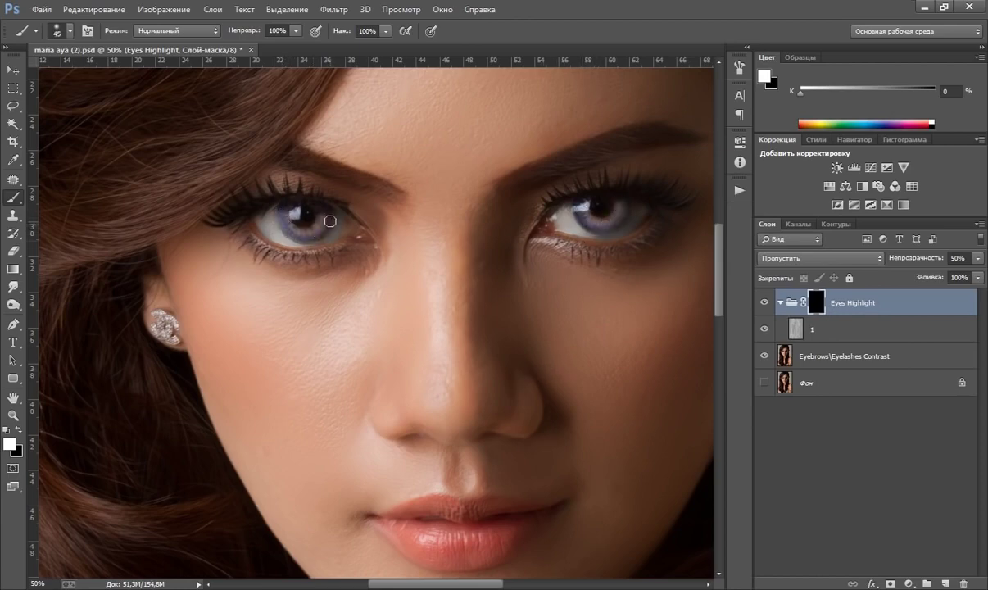
# - Fit the portrait on screen, set Eyes Highlight to 25% opacity, and merge the eye layers
pyautogui.click(14, 414)
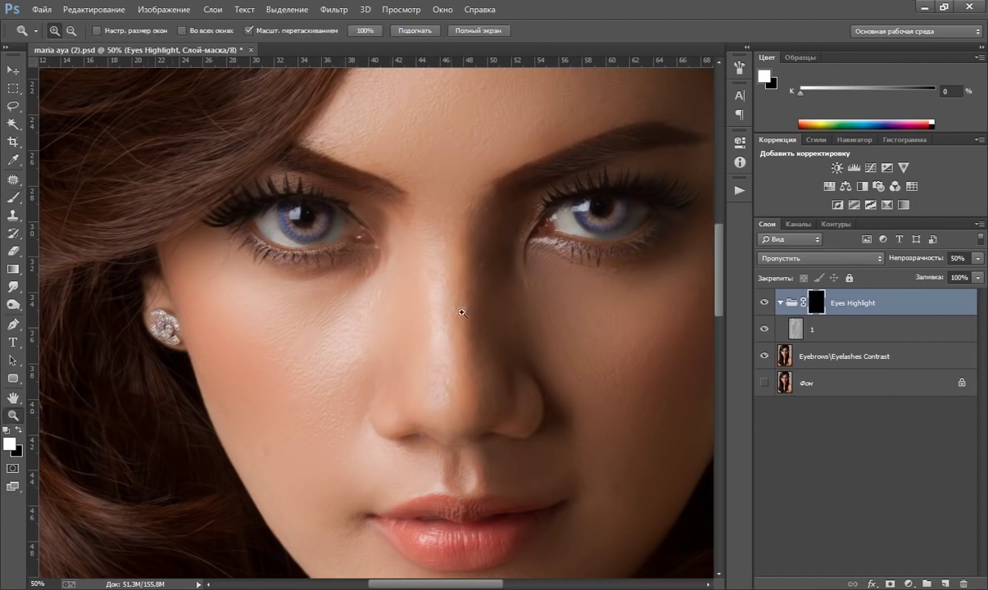
pyautogui.rightClick(444, 328)
pyautogui.click(480, 336)
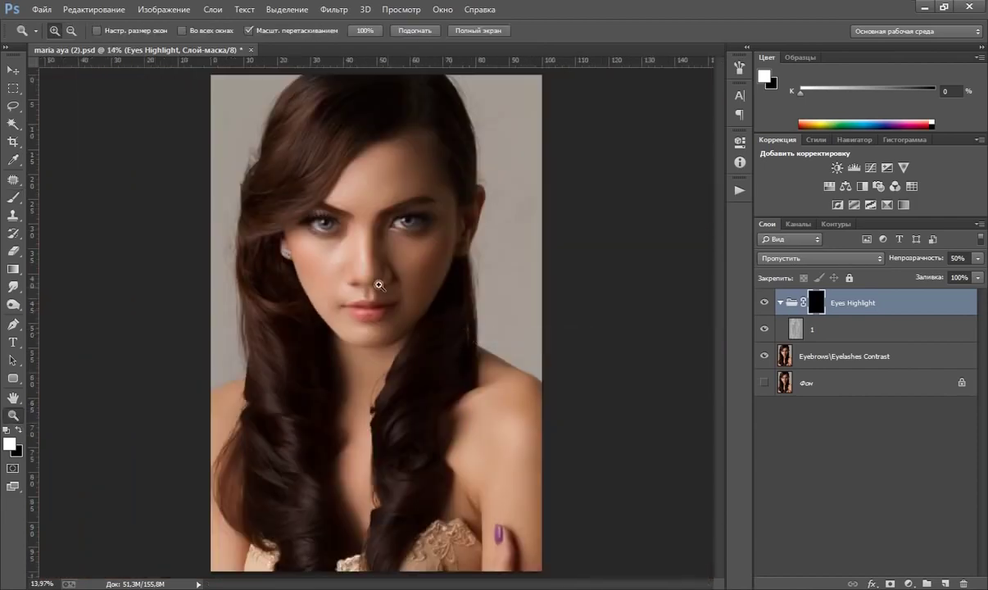
pyautogui.click(973, 261)
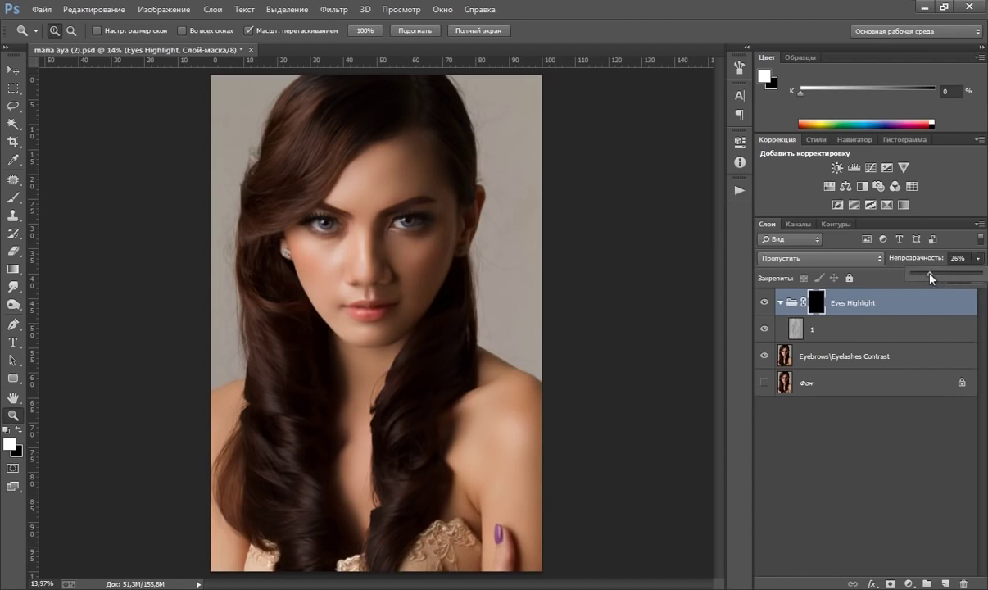
pyautogui.click(763, 304)
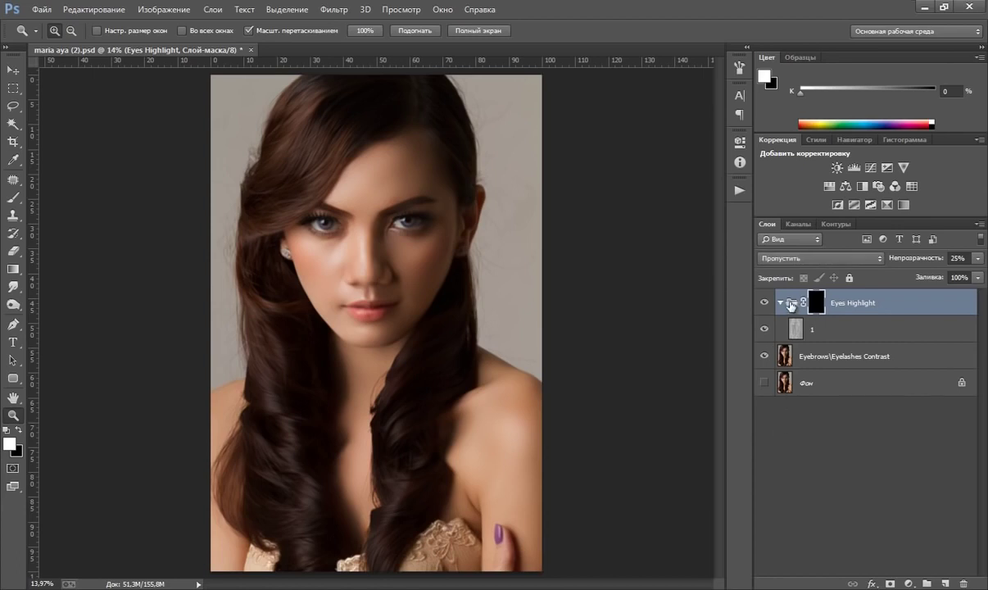
pyautogui.click(780, 302)
pyautogui.hotkey('ctrl', 'shift', 'e')
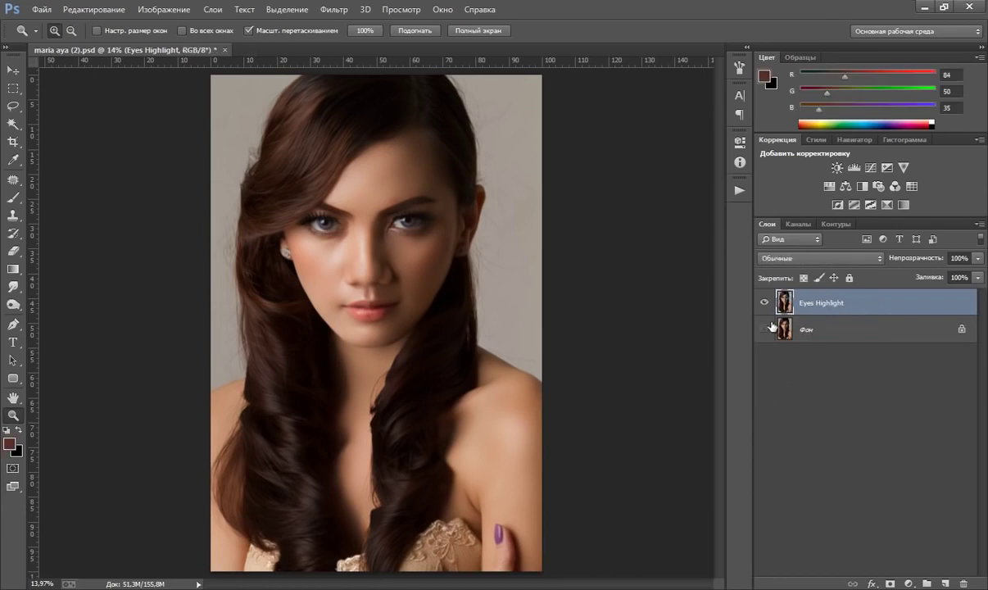
pyautogui.click(737, 191)
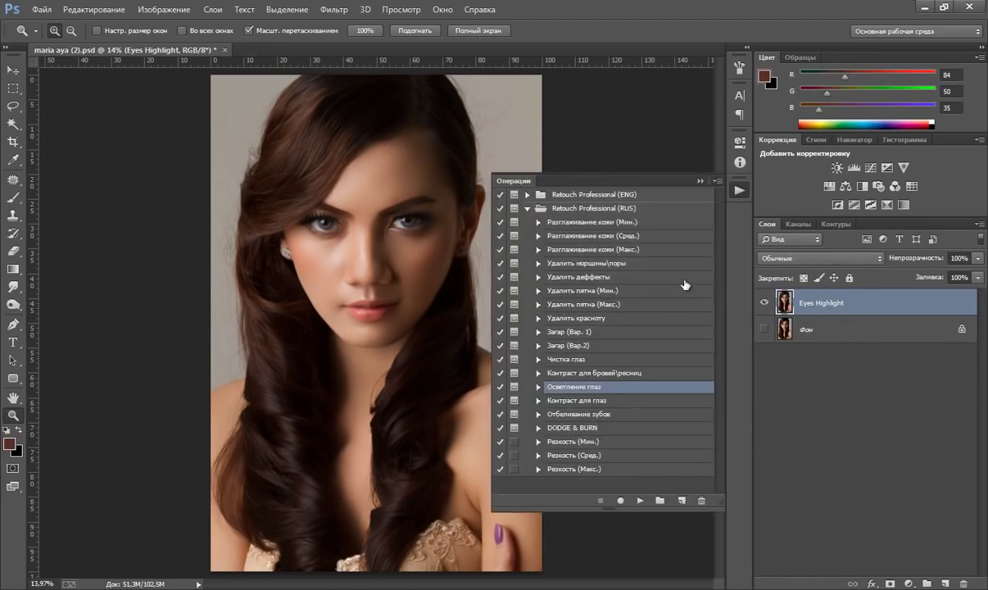
# - Run the DODGE & BURN action and continue past its contrast message
pyautogui.click(559, 429)
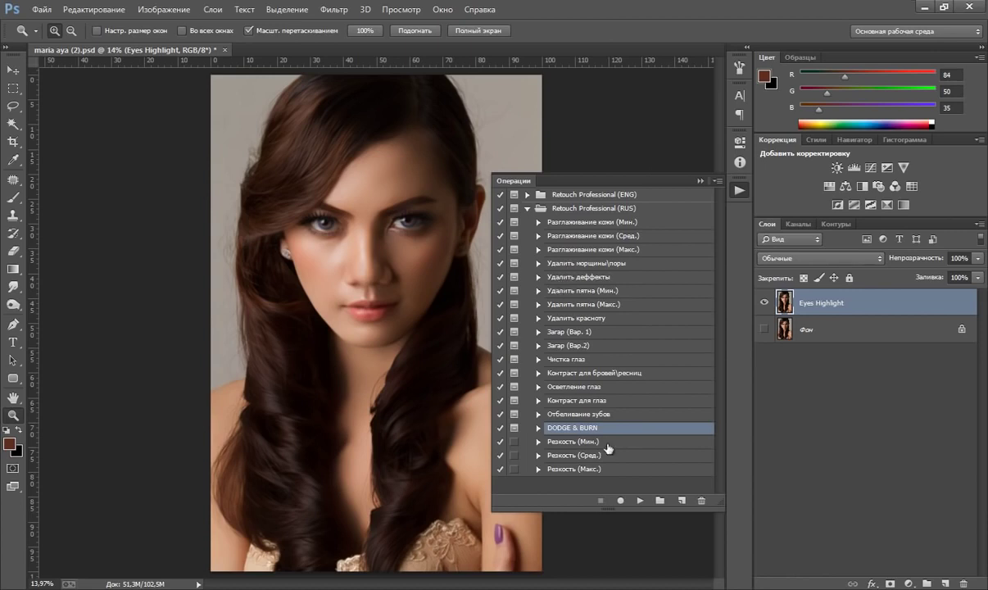
pyautogui.click(640, 501)
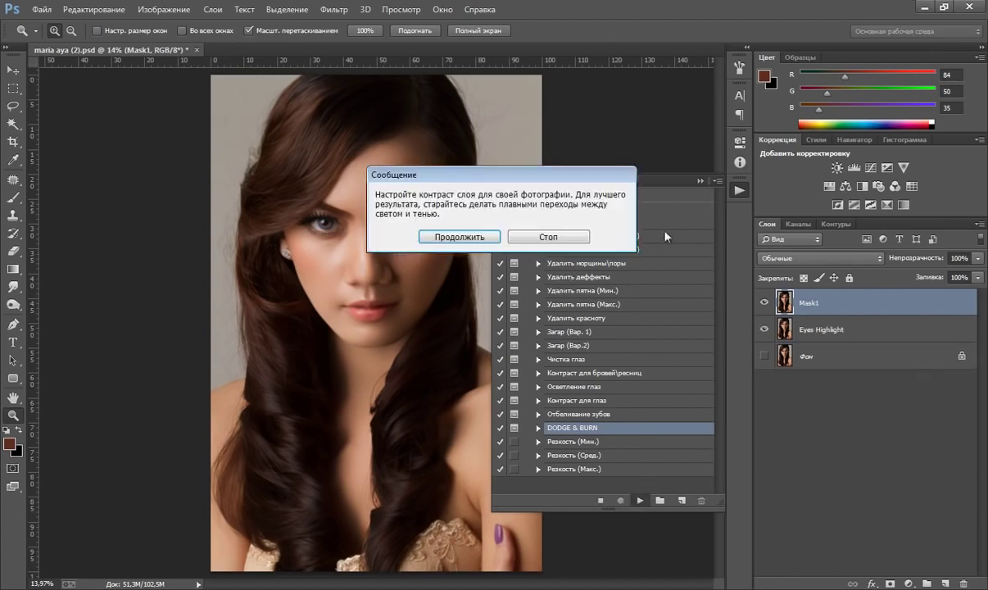
pyautogui.click(516, 293)
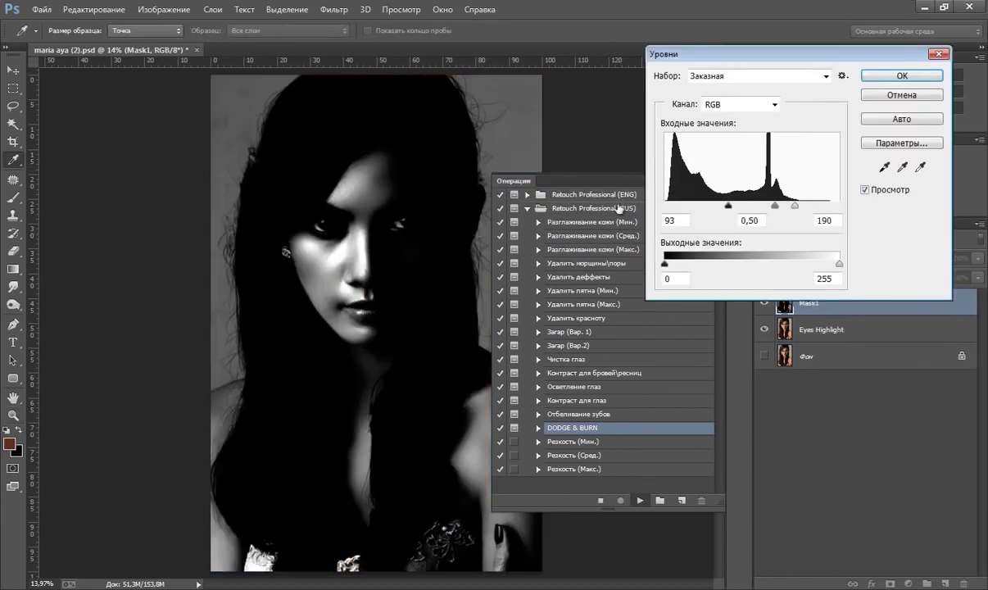
# - Set the mask Levels to 93/0.91/206, accept Gaussian Blur 30, and dismiss the final message
pyautogui.moveTo(776, 211)
pyautogui.mouseDown()
pyautogui.moveTo(768, 210)
pyautogui.moveTo(806, 208)
pyautogui.moveTo(775, 212)
pyautogui.mouseUp()
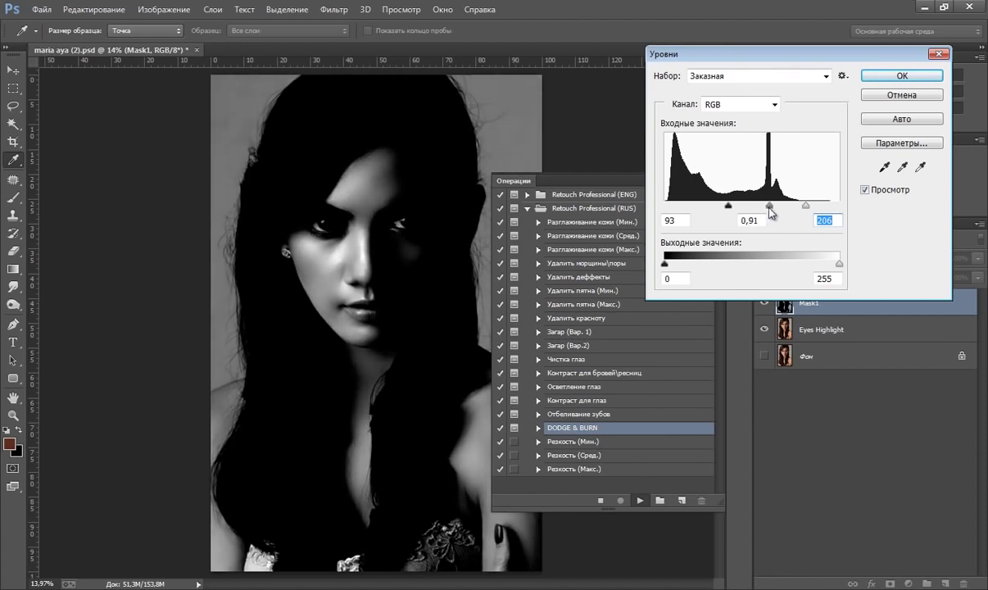
pyautogui.click(886, 78)
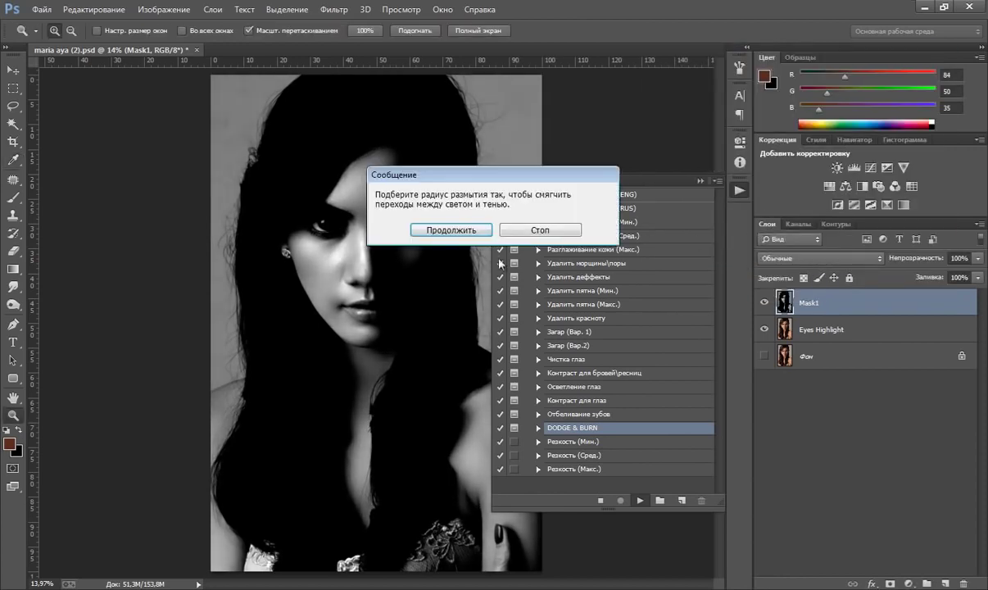
pyautogui.click(459, 229)
pyautogui.click(868, 203)
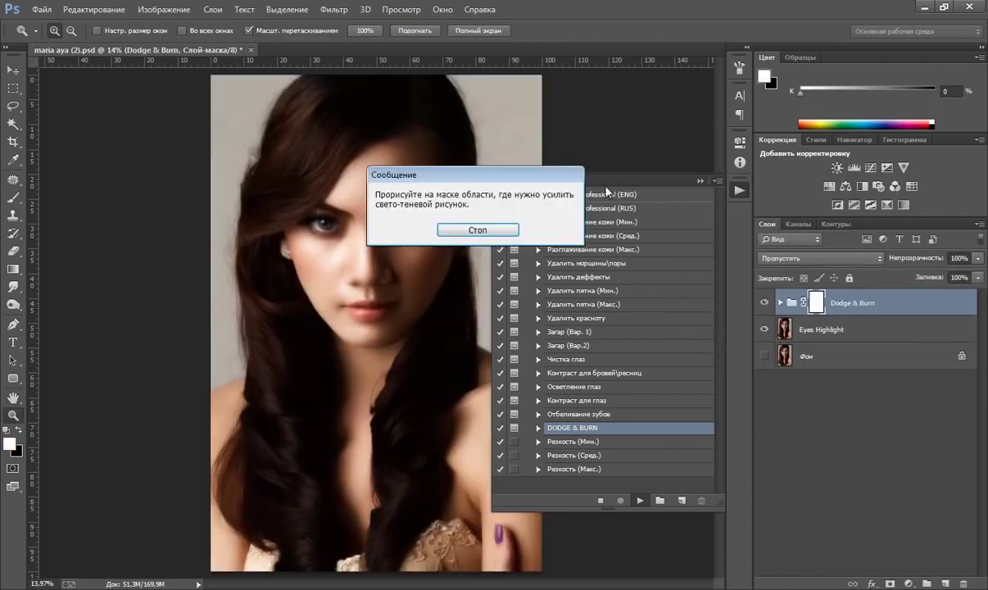
pyautogui.click(481, 230)
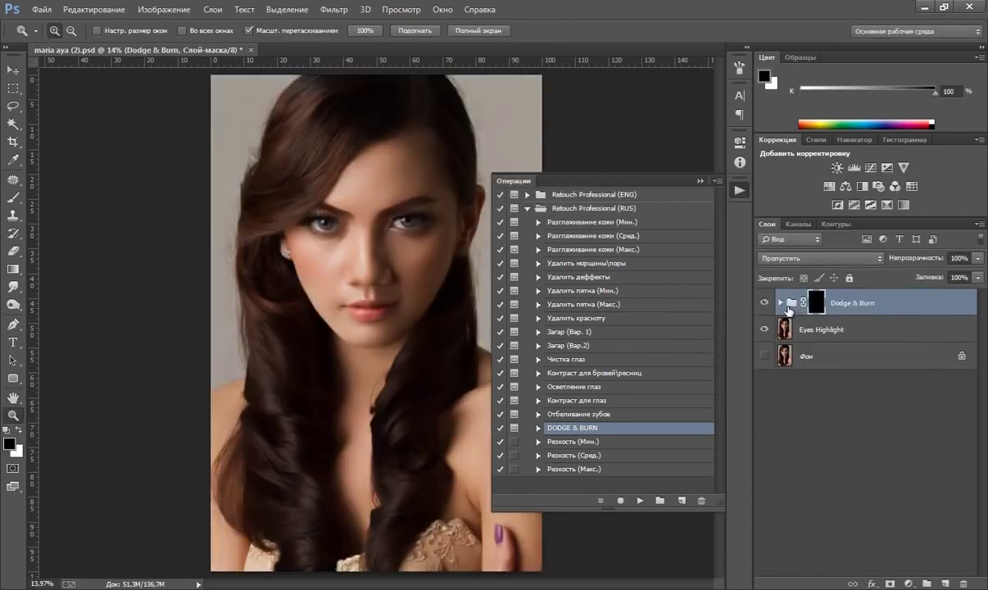
# - Paint white with a 700 px brush to reveal dodge and burn on the face and left hair
pyautogui.click(700, 182)
pyautogui.press('b')
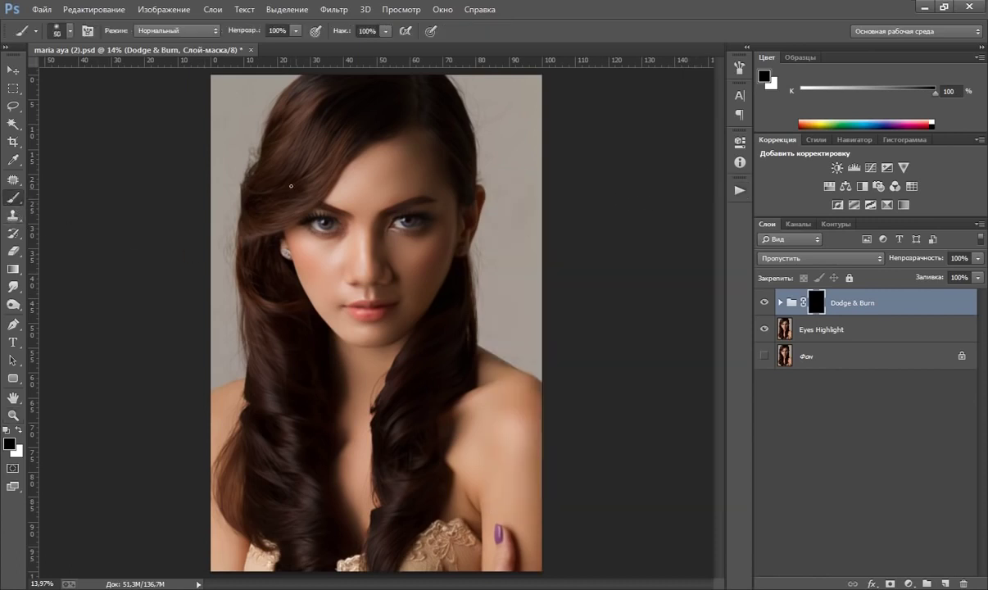
pyautogui.press(']')
pyautogui.press(']')
pyautogui.press(']')
pyautogui.press('x')
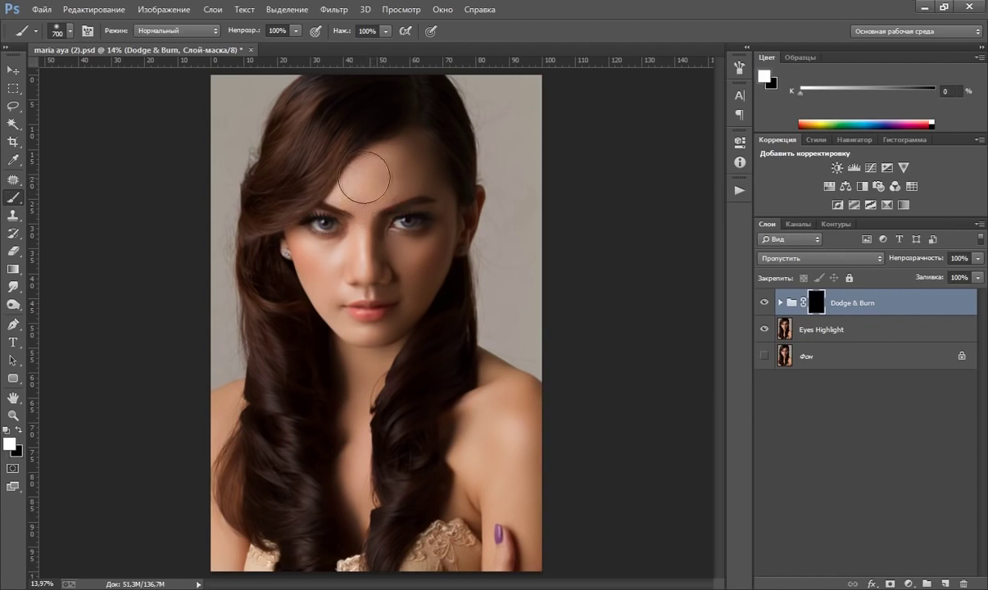
pyautogui.moveTo(364, 177)
pyautogui.mouseDown()
pyautogui.moveTo(382, 334)
pyautogui.moveTo(309, 265)
pyautogui.moveTo(392, 189)
pyautogui.moveTo(434, 181)
pyautogui.moveTo(310, 277)
pyautogui.moveTo(379, 251)
pyautogui.moveTo(337, 404)
pyautogui.moveTo(347, 532)
pyautogui.moveTo(375, 368)
pyautogui.moveTo(434, 372)
pyautogui.moveTo(446, 496)
pyautogui.moveTo(481, 392)
pyautogui.moveTo(529, 465)
pyautogui.moveTo(526, 577)
pyautogui.moveTo(470, 474)
pyautogui.moveTo(502, 403)
pyautogui.mouseUp()
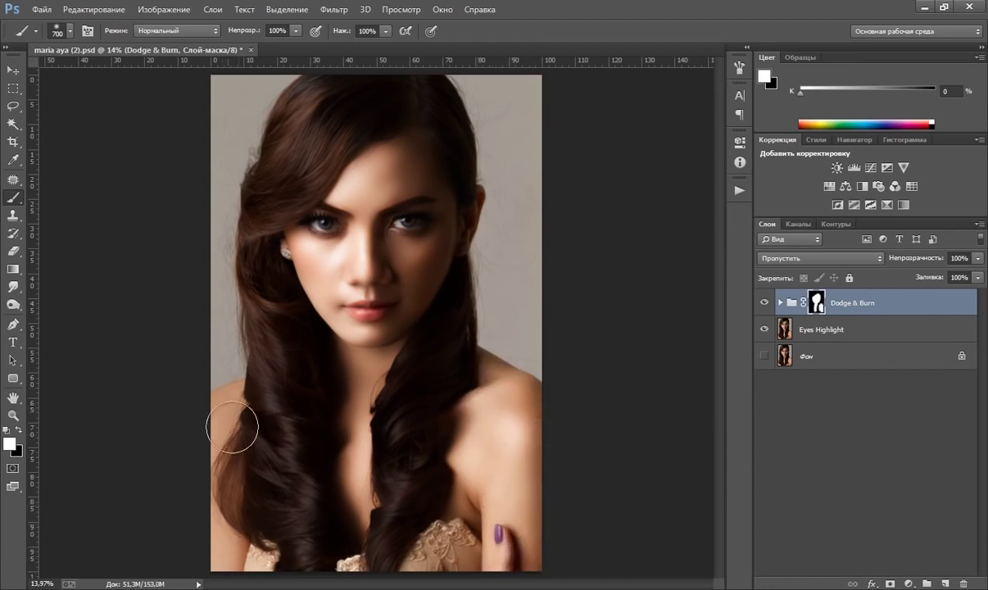
pyautogui.moveTo(233, 427)
pyautogui.mouseDown()
pyautogui.moveTo(218, 528)
pyautogui.moveTo(253, 506)
pyautogui.mouseUp()
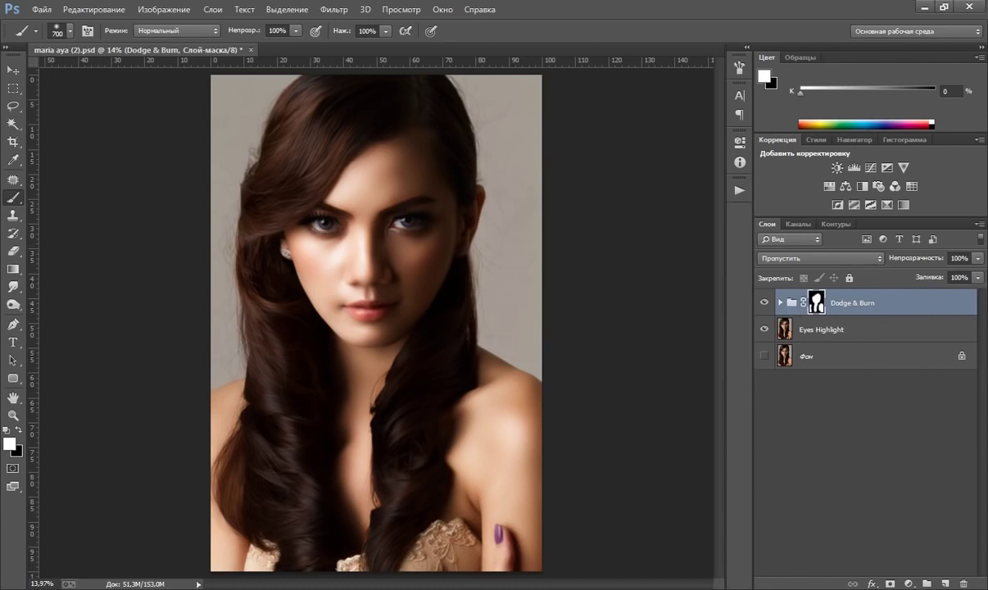
# - Set the Dodge & Burn group to 50% opacity and merge it into one layer
pyautogui.moveTo(977, 258); pyautogui.dragTo(948, 279)
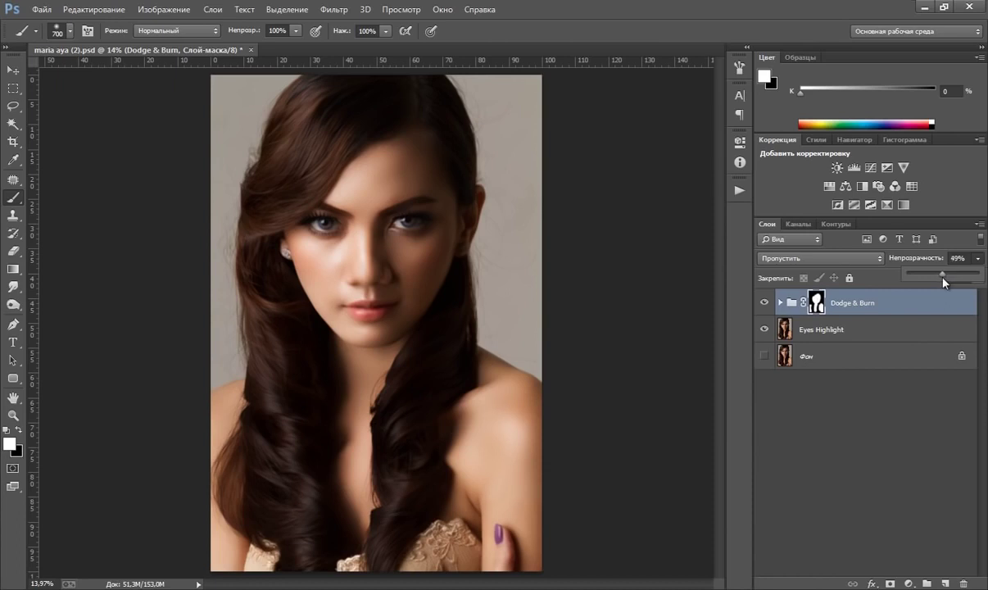
pyautogui.click(766, 300)
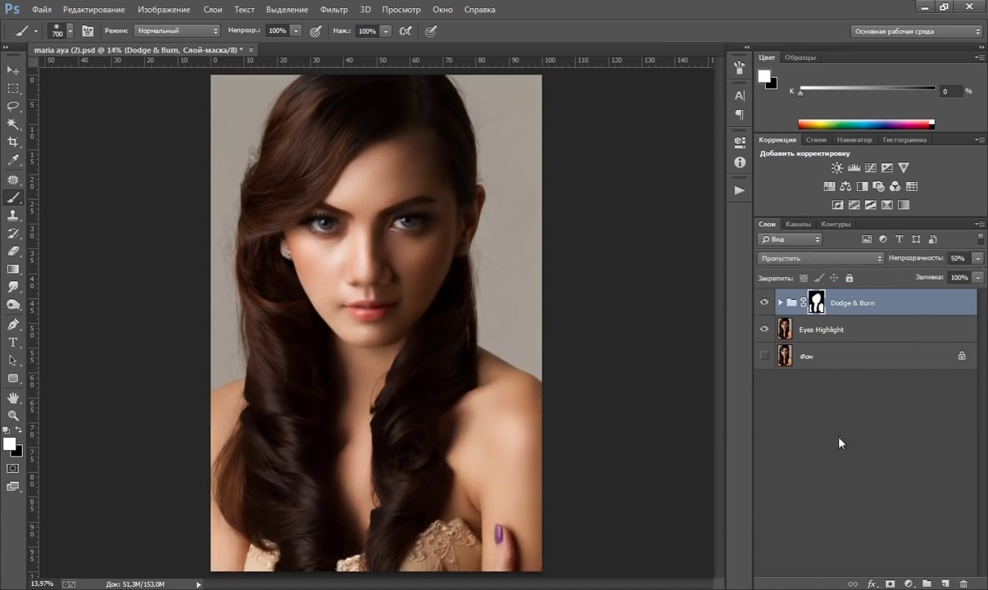
pyautogui.hotkey('ctrl', '2')
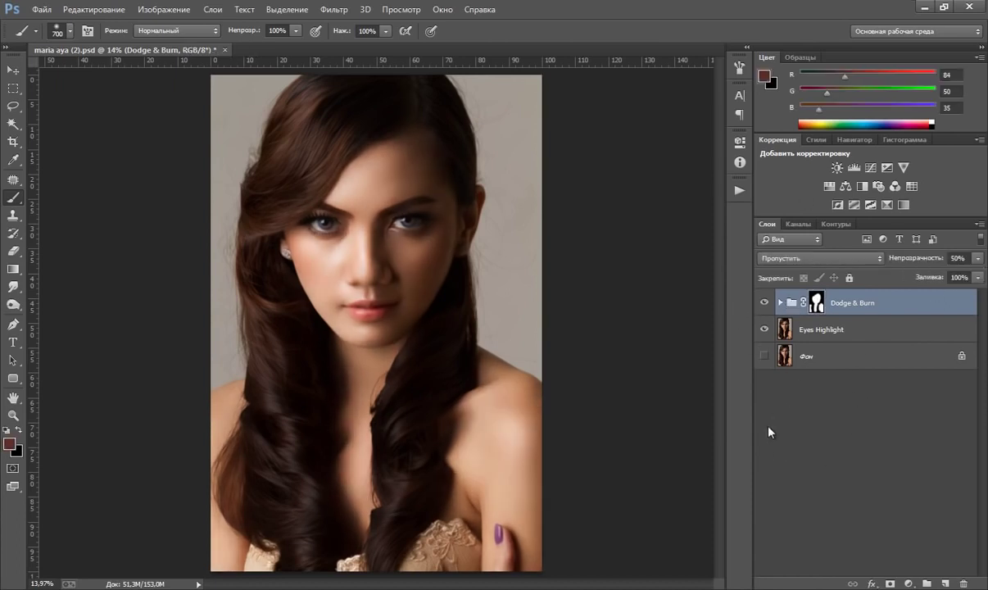
pyautogui.click(739, 189)
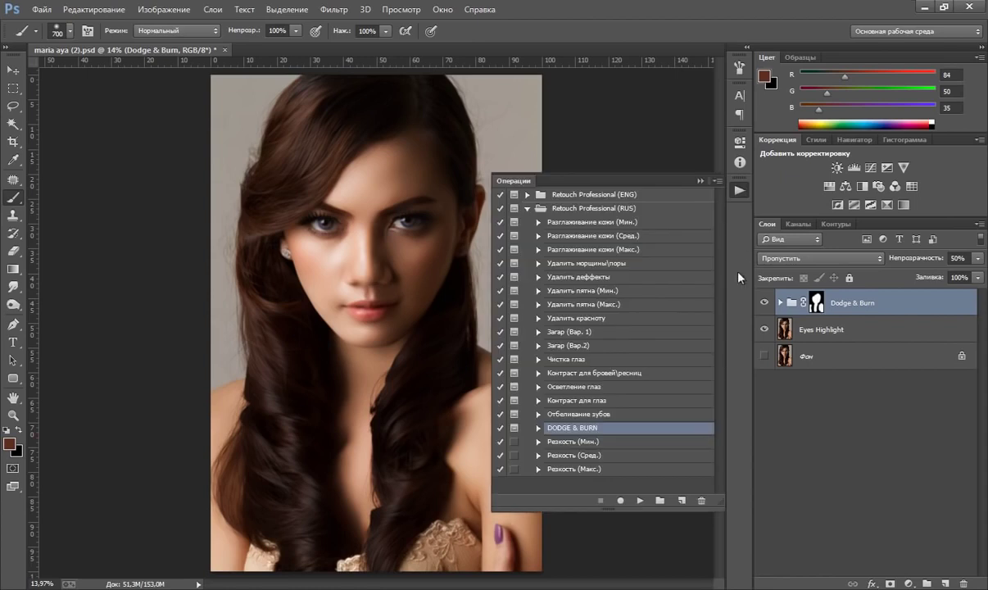
# - Apply Резкость (Сред.) sharpening, delete the old Dodge & Burn layer, and show Фон
pyautogui.click(573, 455)
pyautogui.click(640, 500)
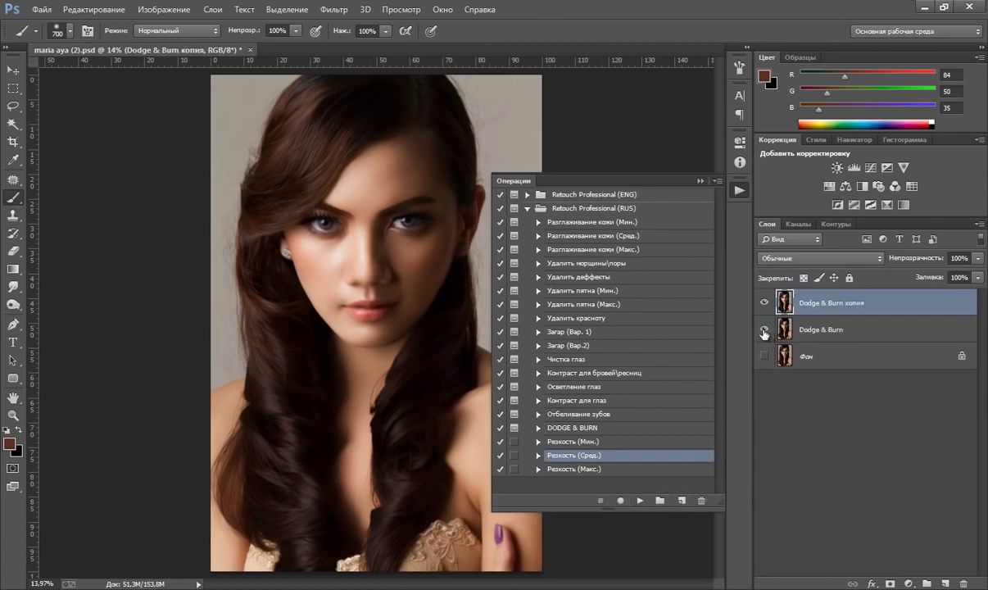
pyautogui.click(700, 180)
pyautogui.hotkey('ctrl', 'shift', 'e')
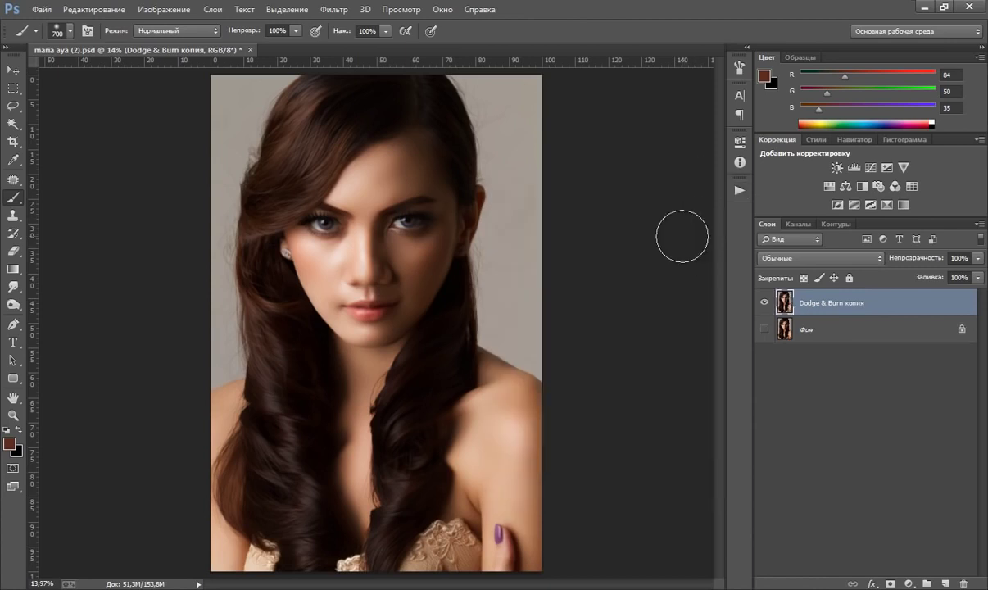
pyautogui.click(764, 329)
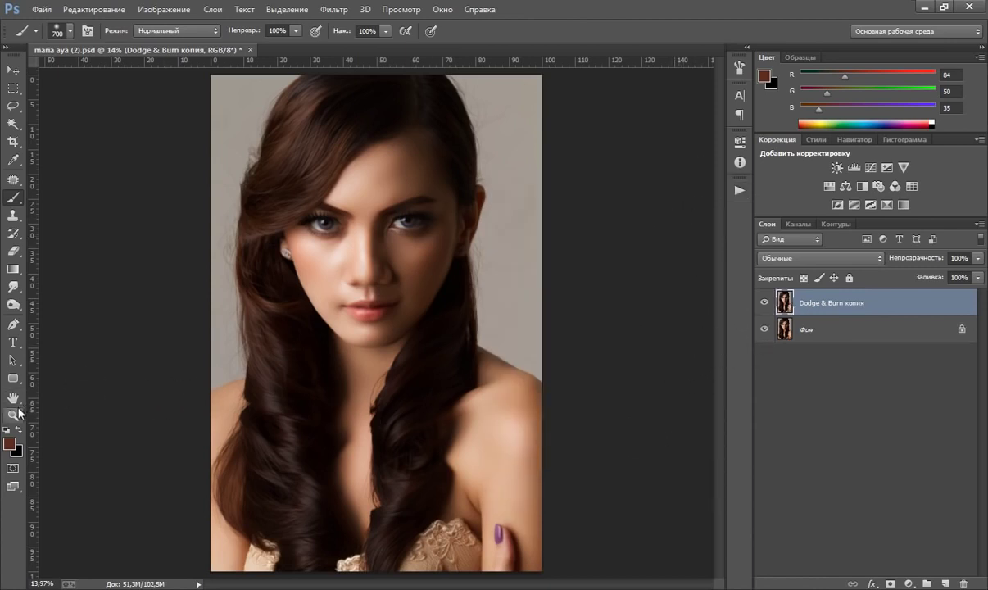
# - Zoom in on the face and toggle the Dodge & Burn копия layer to compare before and after
pyautogui.click(13, 414)
pyautogui.moveTo(415, 252); pyautogui.dragTo(426, 231)
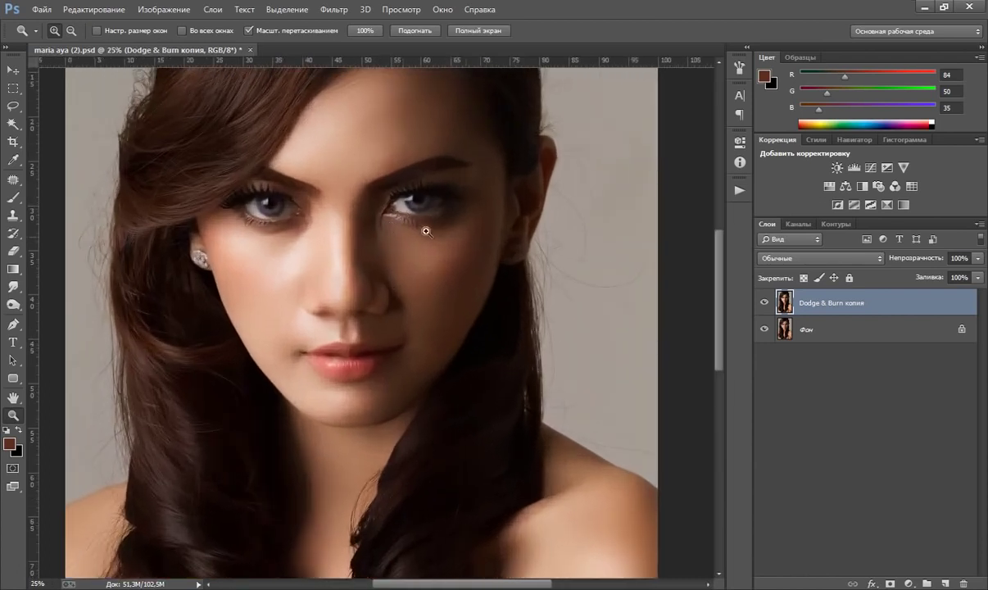
pyautogui.rightClick(391, 223)
pyautogui.click(405, 315)
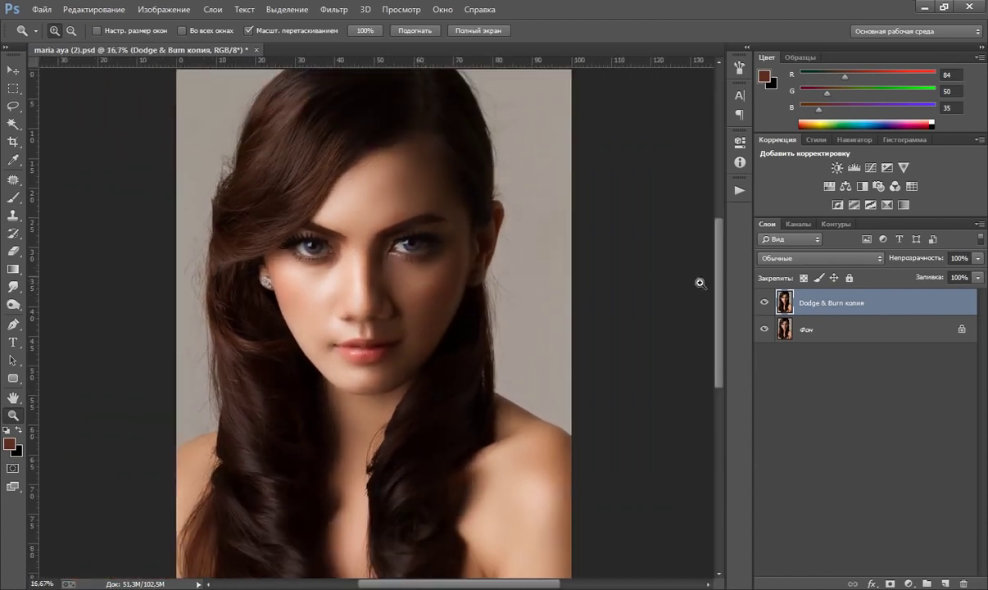
pyautogui.click(763, 302)
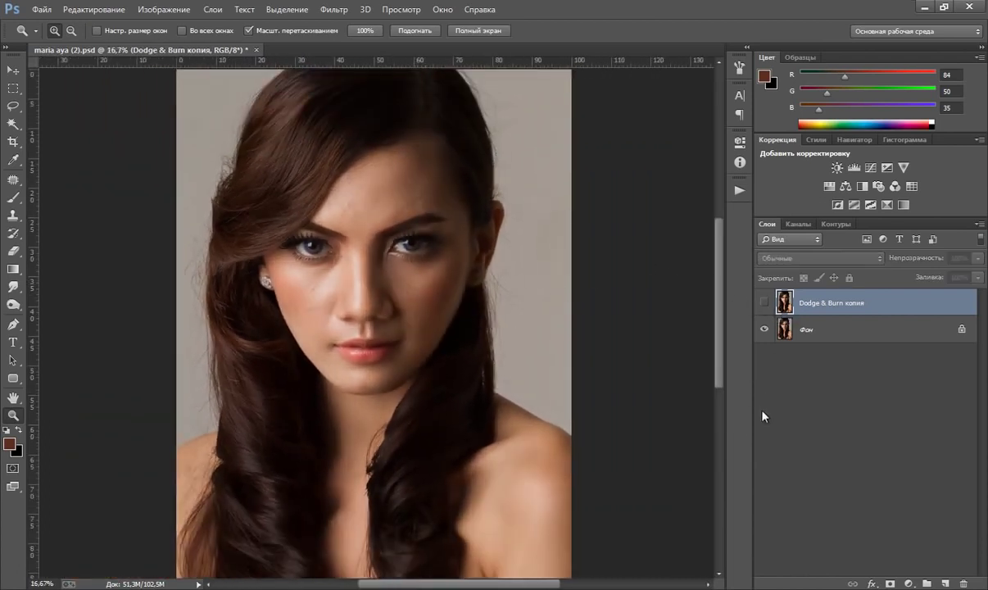
pyautogui.click(763, 302)
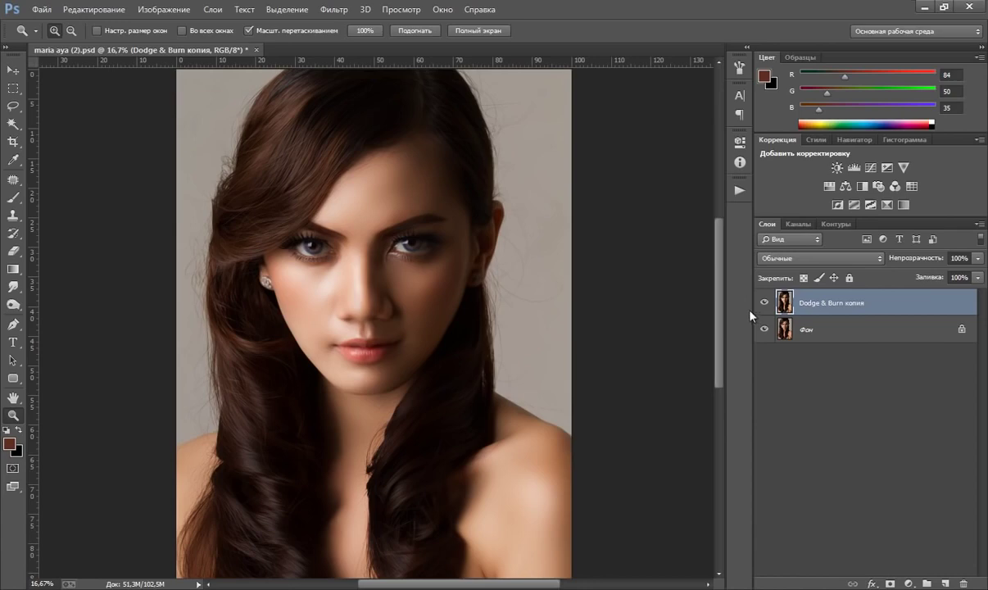